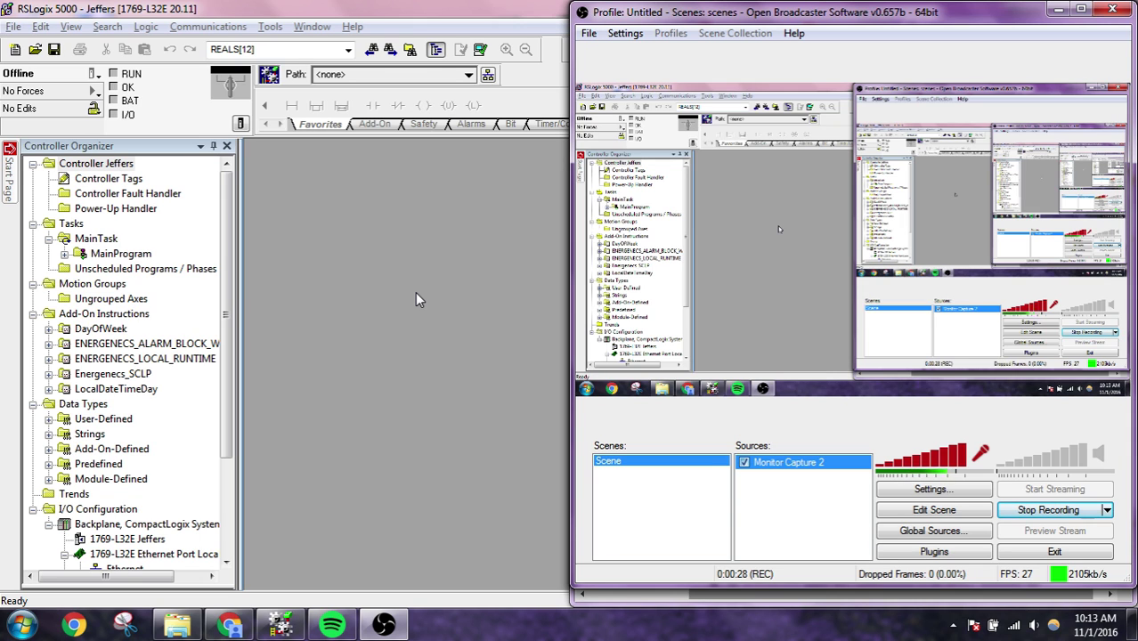
Step: Disable the Wireless Network Connection adapter so only the wired adapter stays active
{"action": "left_click", "coordinate": [1015, 627]}
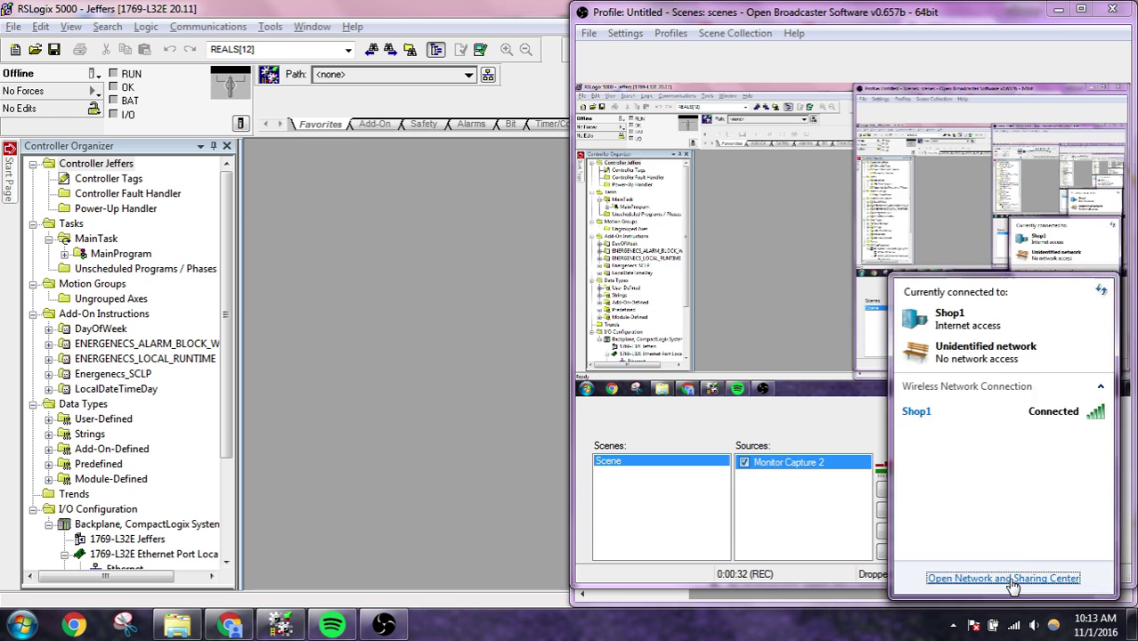
{"action": "left_click", "coordinate": [1011, 579]}
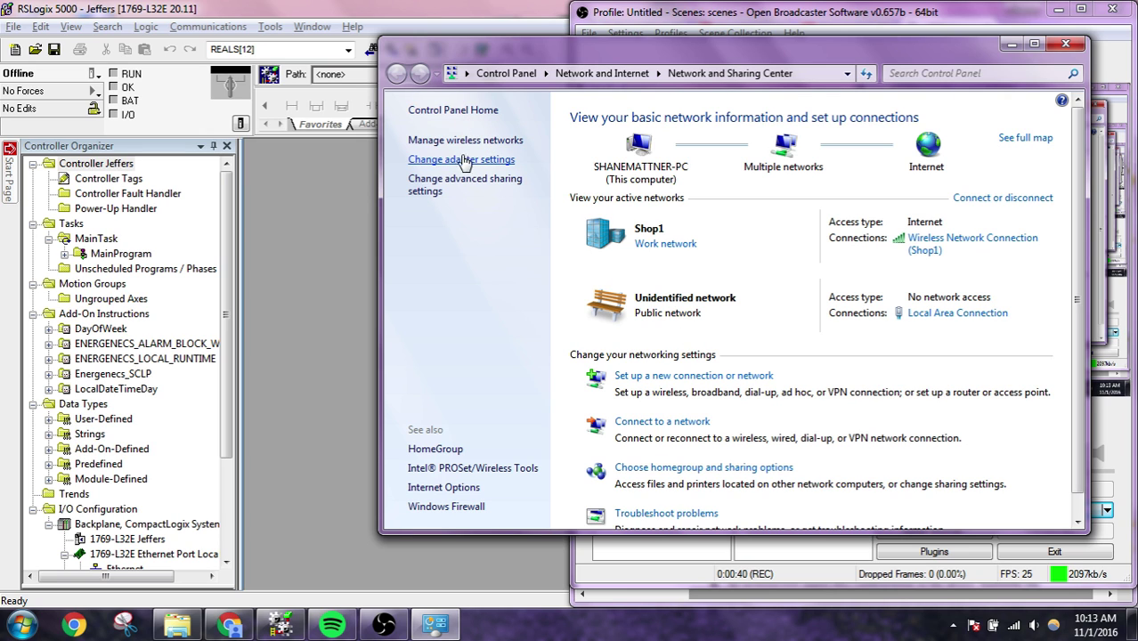
{"action": "left_click", "coordinate": [459, 160]}
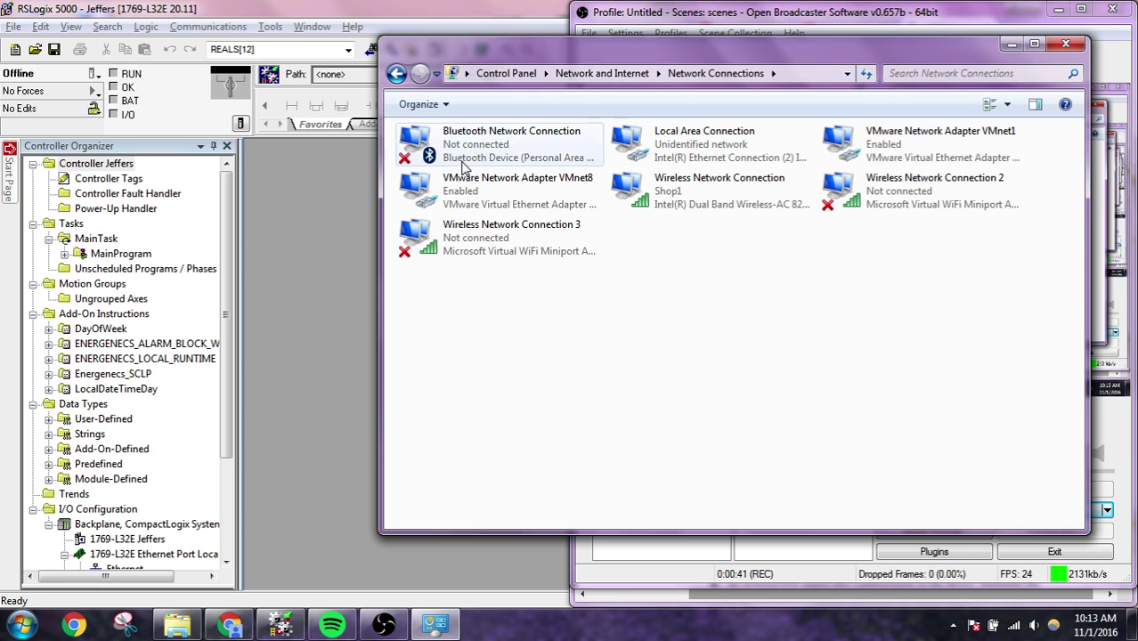
{"action": "right_click", "coordinate": [672, 205]}
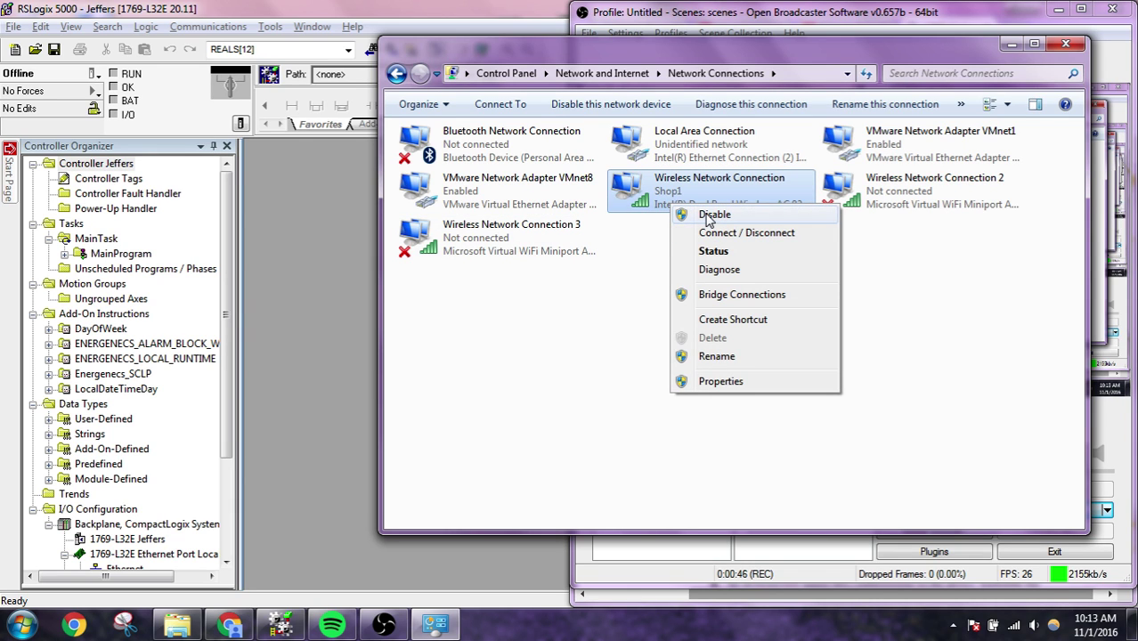
{"action": "left_click", "coordinate": [714, 215]}
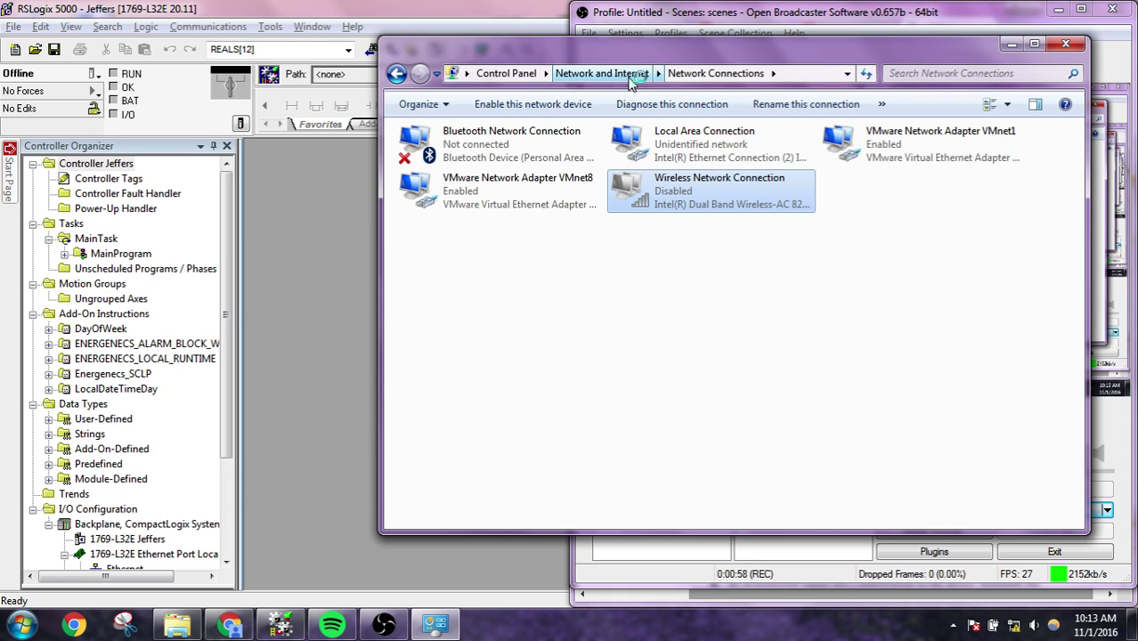
{"action": "left_click", "coordinate": [630, 79]}
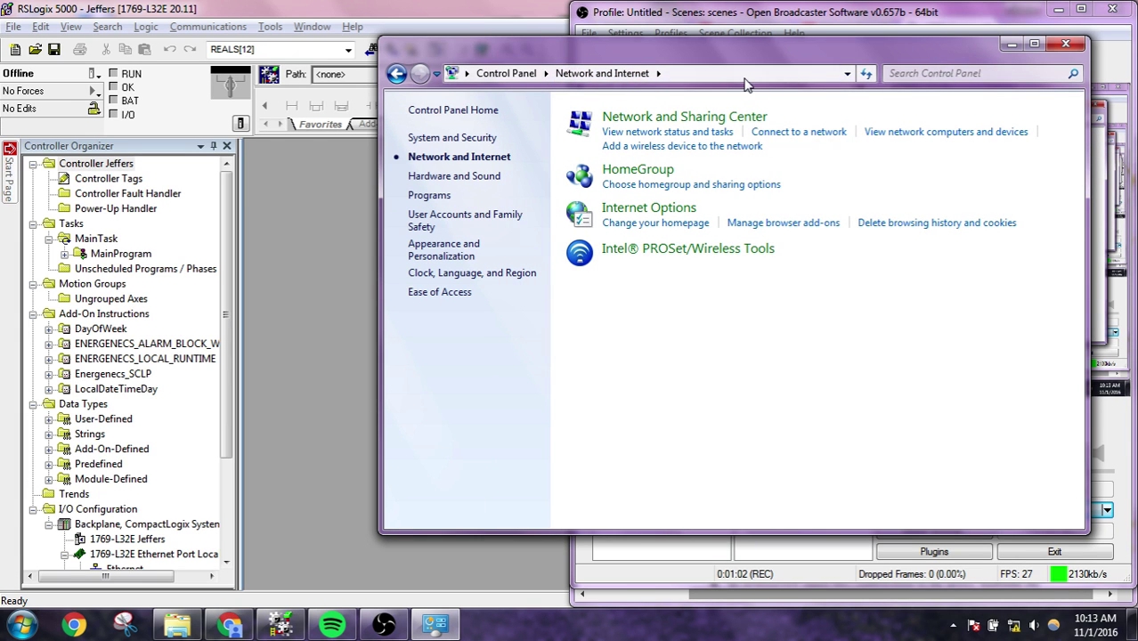
Step: Close Control Panel, launch BOOTP-DHCP Server from a Start-menu search for 'bootp', and minimize OBS and Chrome
{"action": "left_click", "coordinate": [1065, 44]}
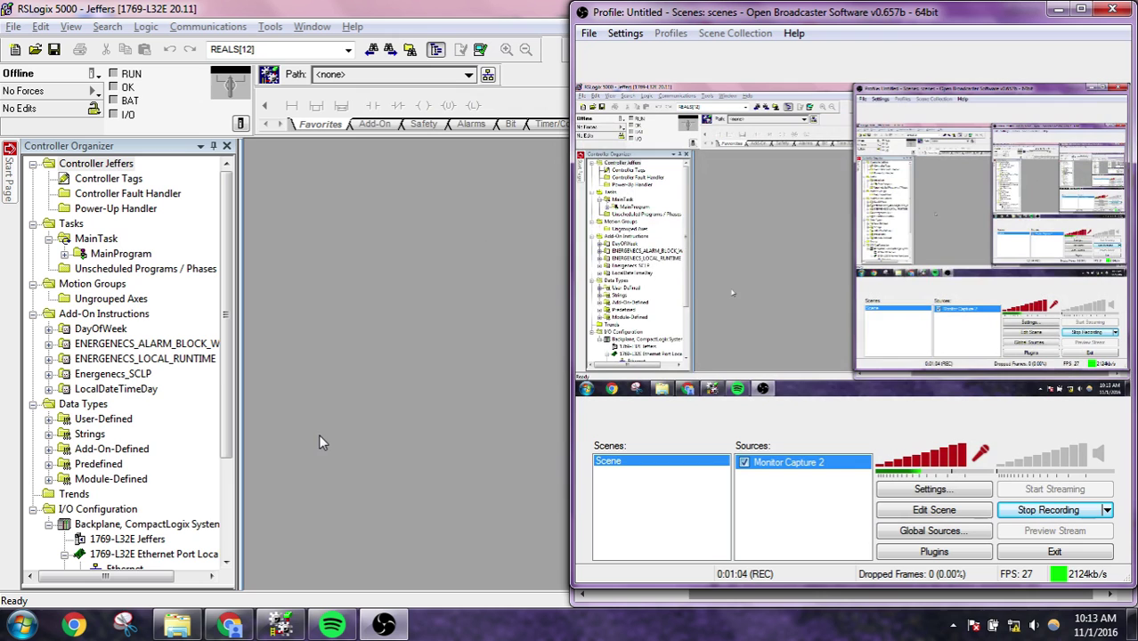
{"action": "left_click", "coordinate": [21, 625]}
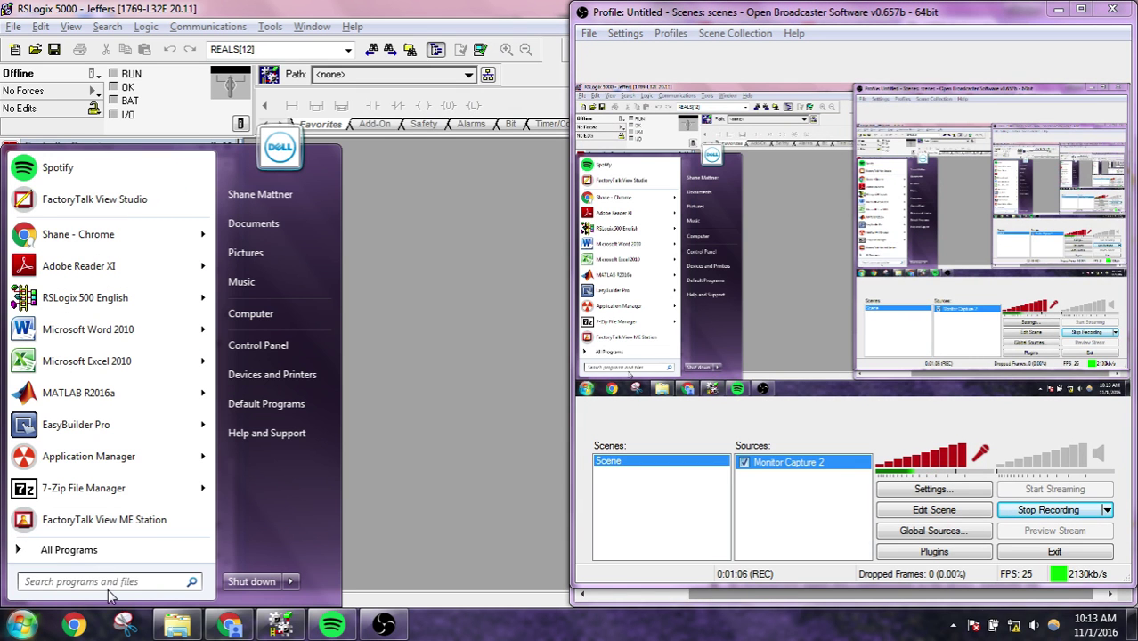
{"action": "type", "text": "bootp"}
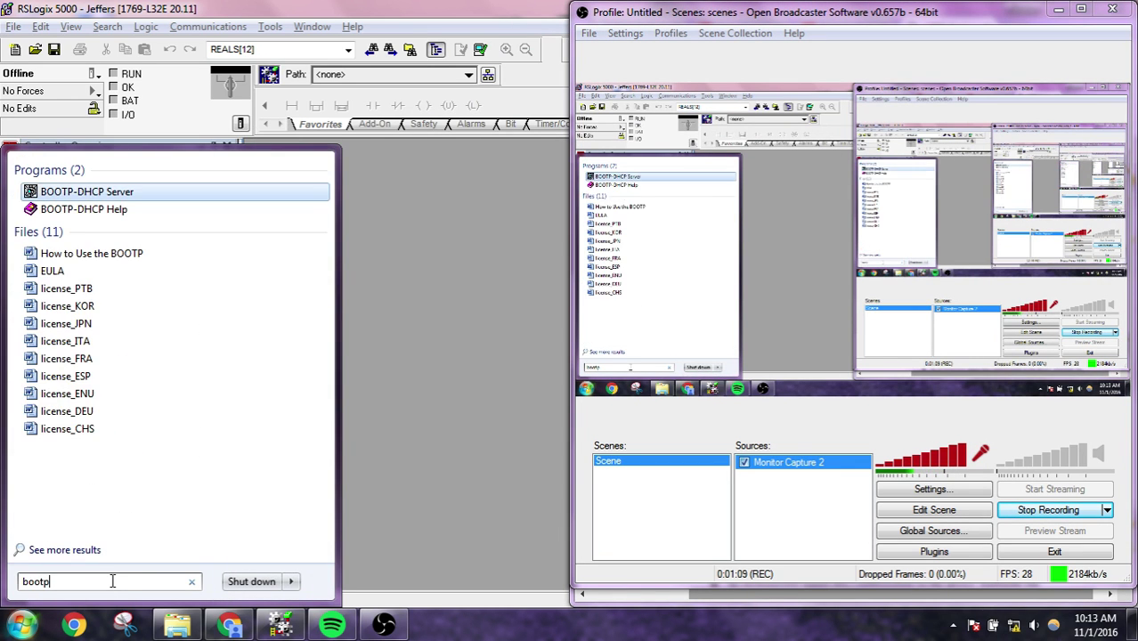
{"action": "left_click", "coordinate": [106, 193]}
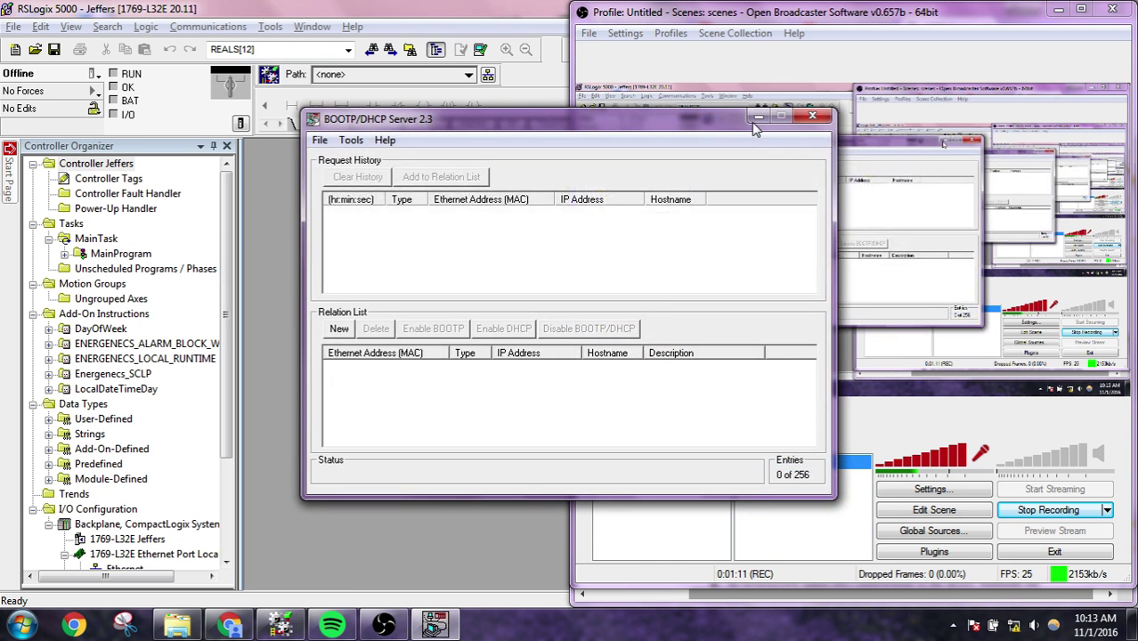
{"action": "left_click", "coordinate": [1058, 9]}
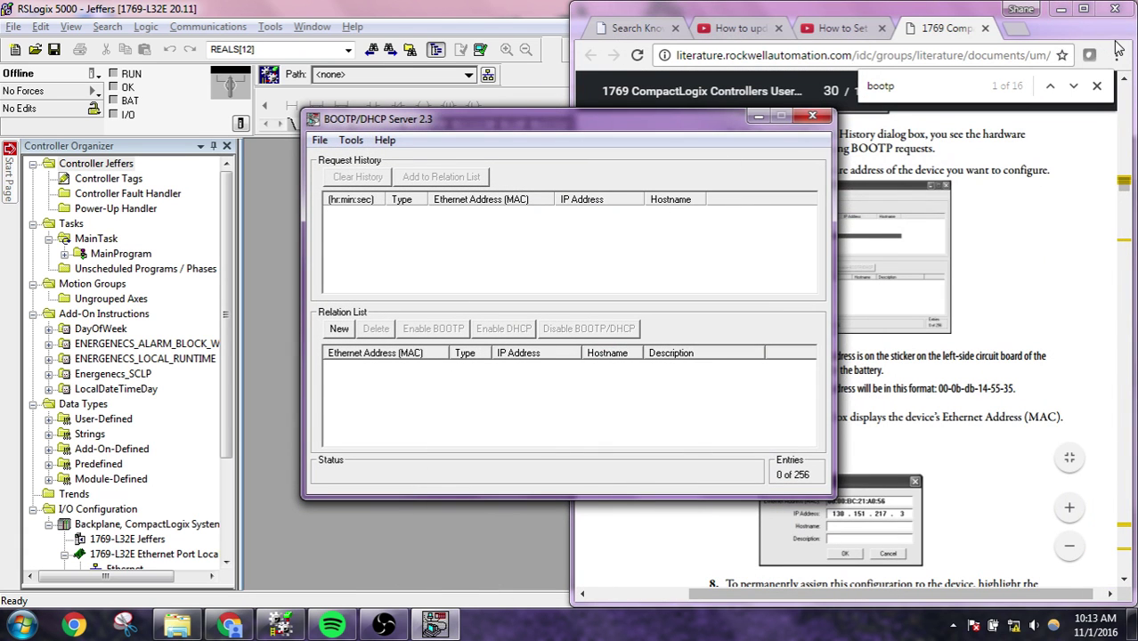
{"action": "left_click", "coordinate": [1060, 11]}
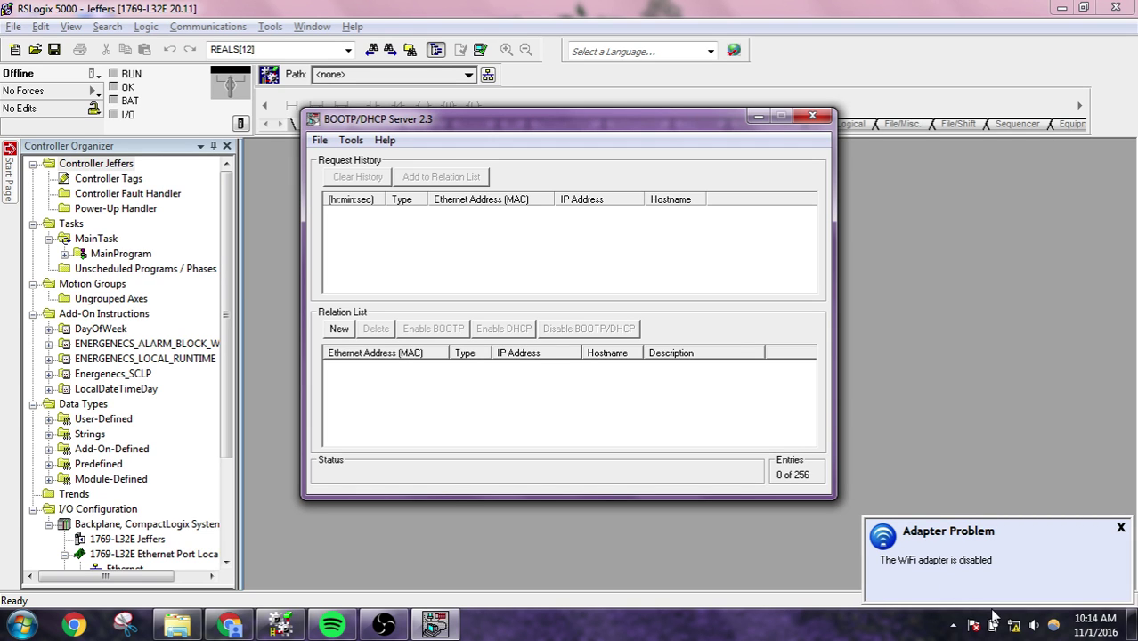
Step: Open the Network and Sharing Center from the tray network icon
{"action": "left_click", "coordinate": [1014, 626]}
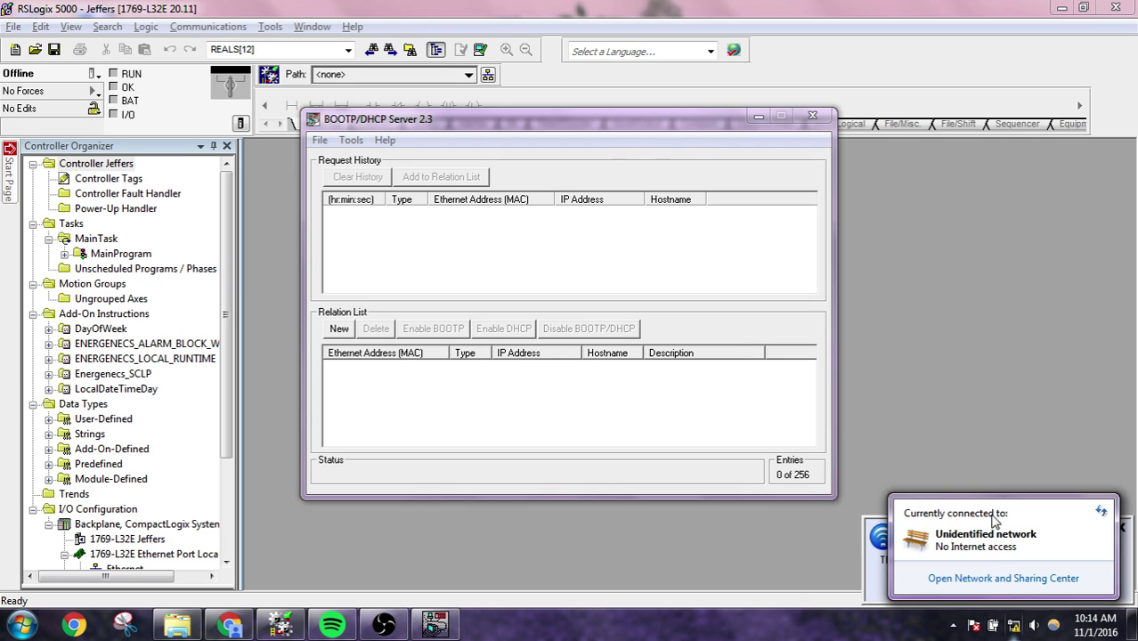
{"action": "left_click", "coordinate": [997, 578]}
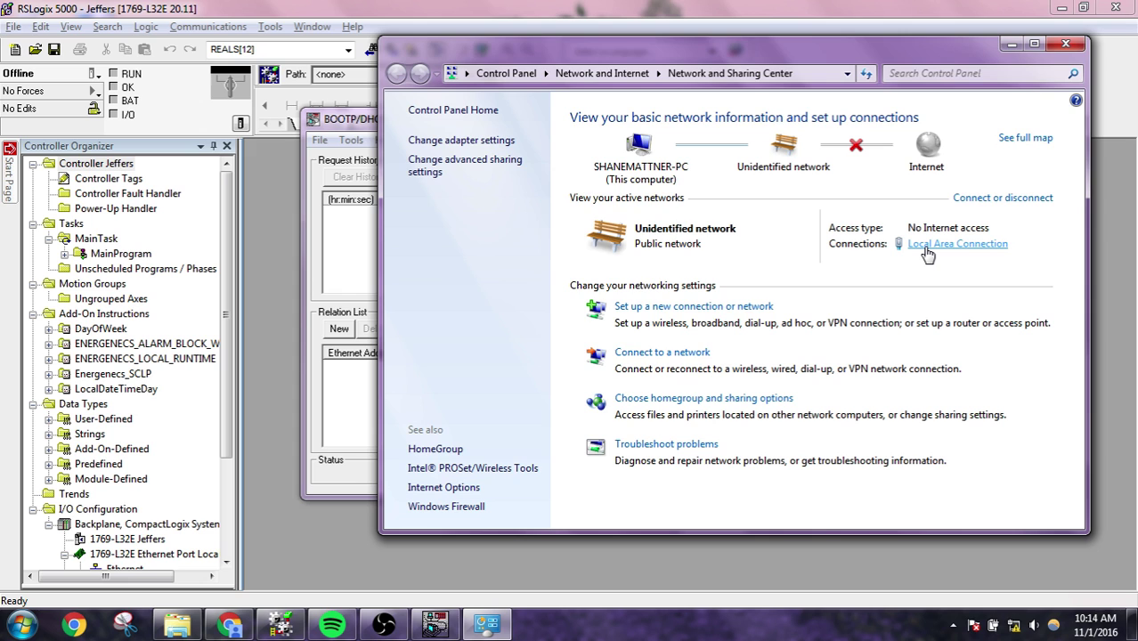
Step: Switch Local Area Connection's IPv4 from static 192.168.1.20 to obtaining an IP address automatically
{"action": "left_click", "coordinate": [926, 254]}
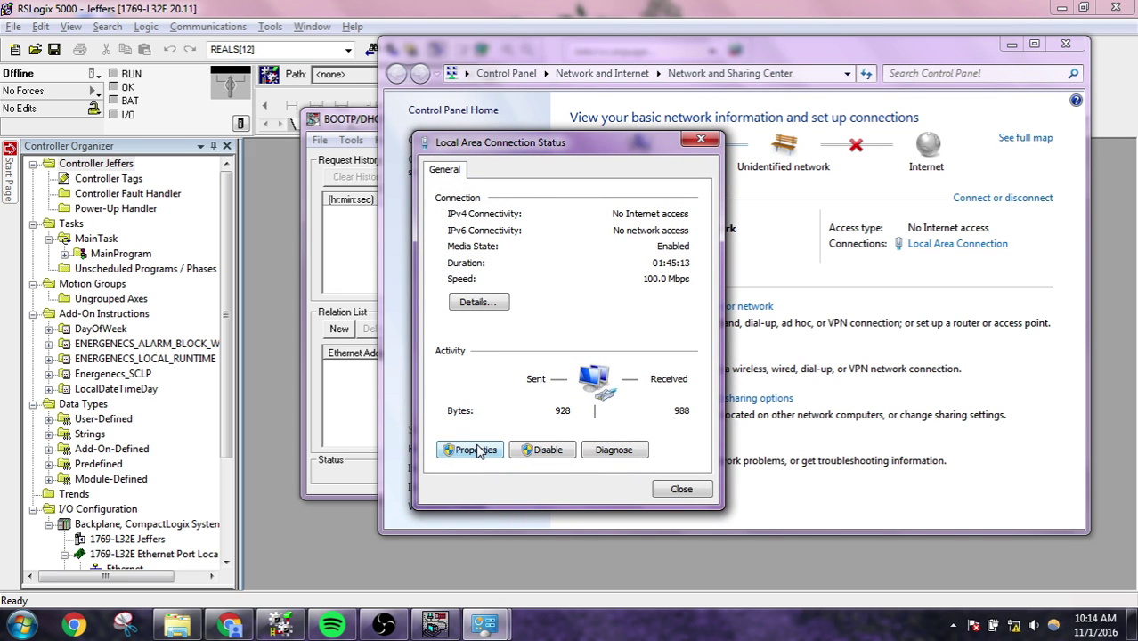
{"action": "left_click", "coordinate": [478, 450]}
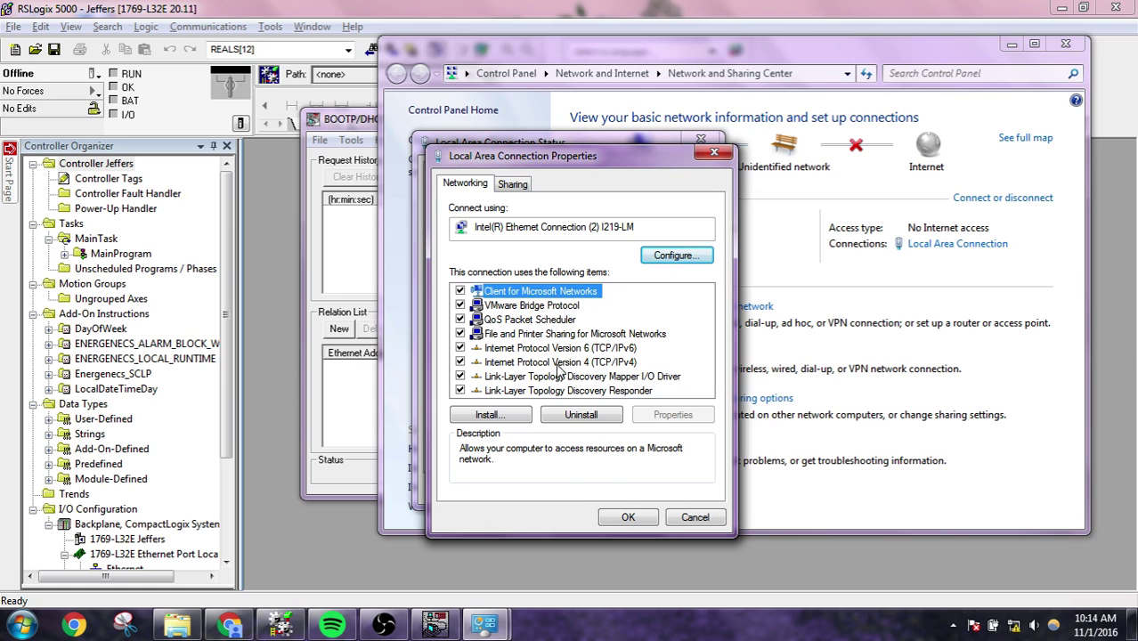
{"action": "double_click", "coordinate": [558, 363]}
{"action": "left_click_drag", "start_coordinate": [623, 213], "coordinate": [375, 124]}
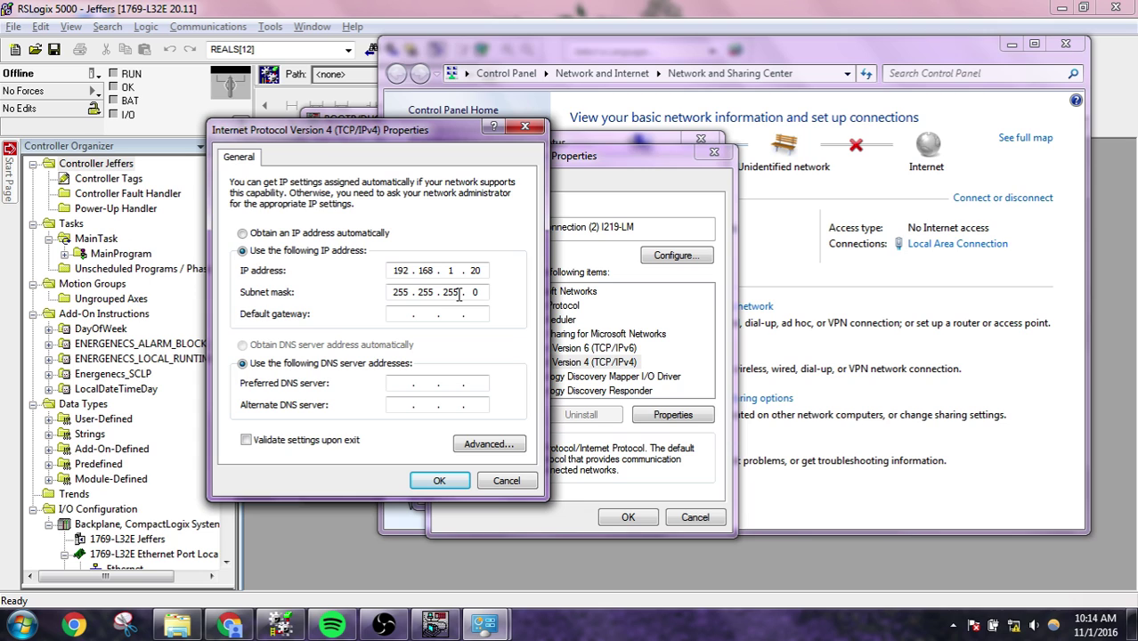
{"action": "double_click", "coordinate": [398, 291]}
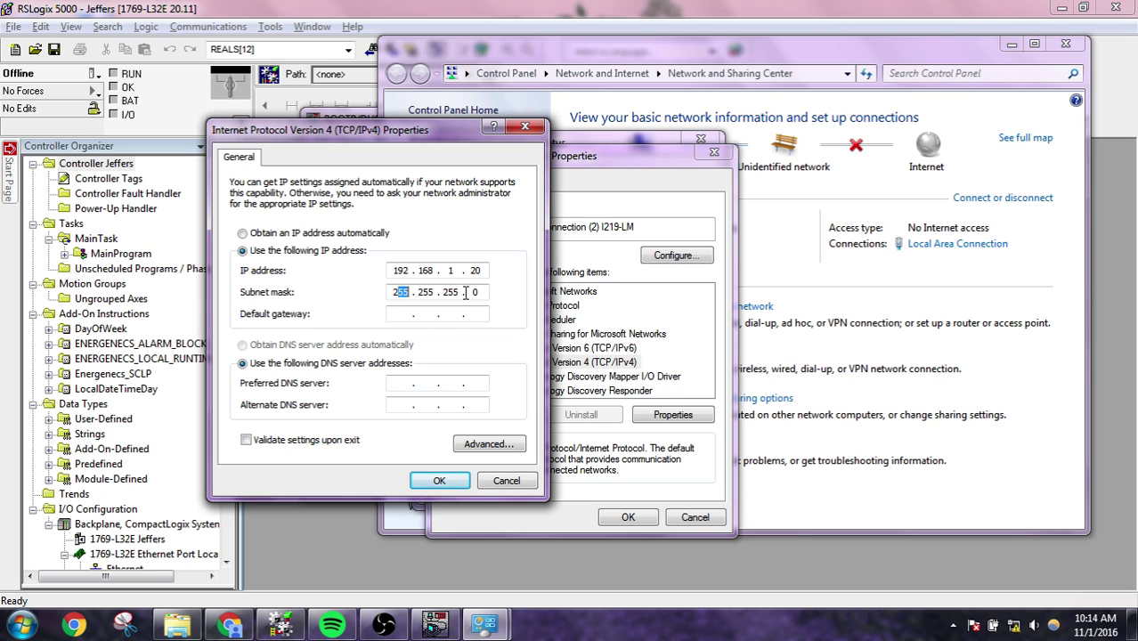
{"action": "left_click", "coordinate": [405, 270]}
{"action": "key", "text": "Right"}
{"action": "key", "text": "Right"}
{"action": "key", "text": "Right"}
{"action": "key", "text": "Right"}
{"action": "key", "text": "Right"}
{"action": "key", "text": "Right"}
{"action": "left_click", "coordinate": [243, 234]}
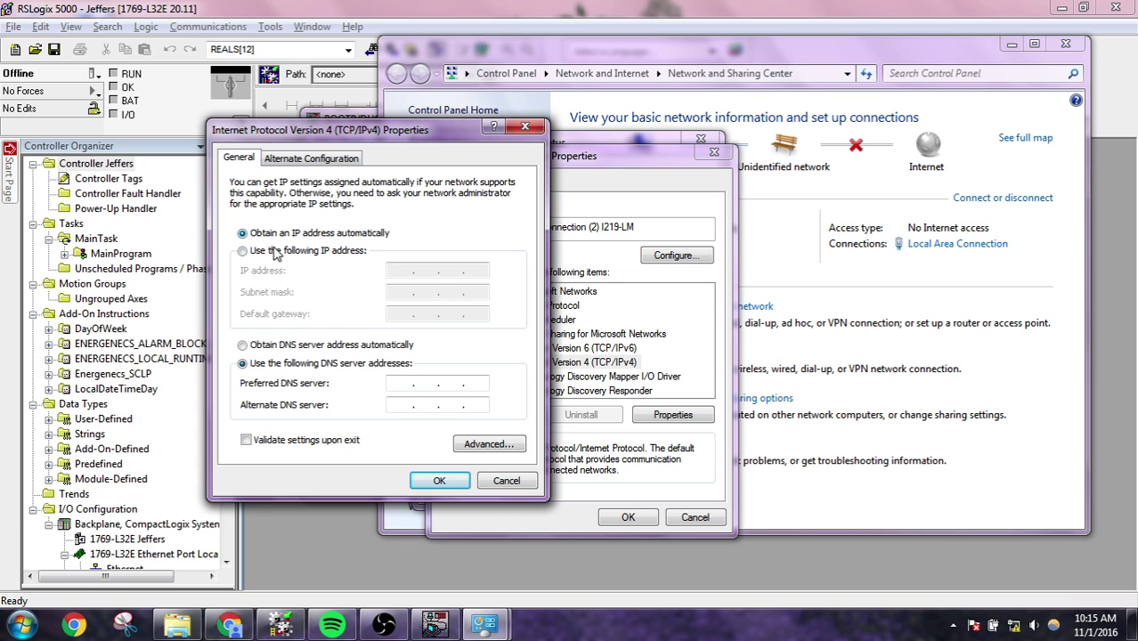
{"action": "left_click", "coordinate": [440, 482]}
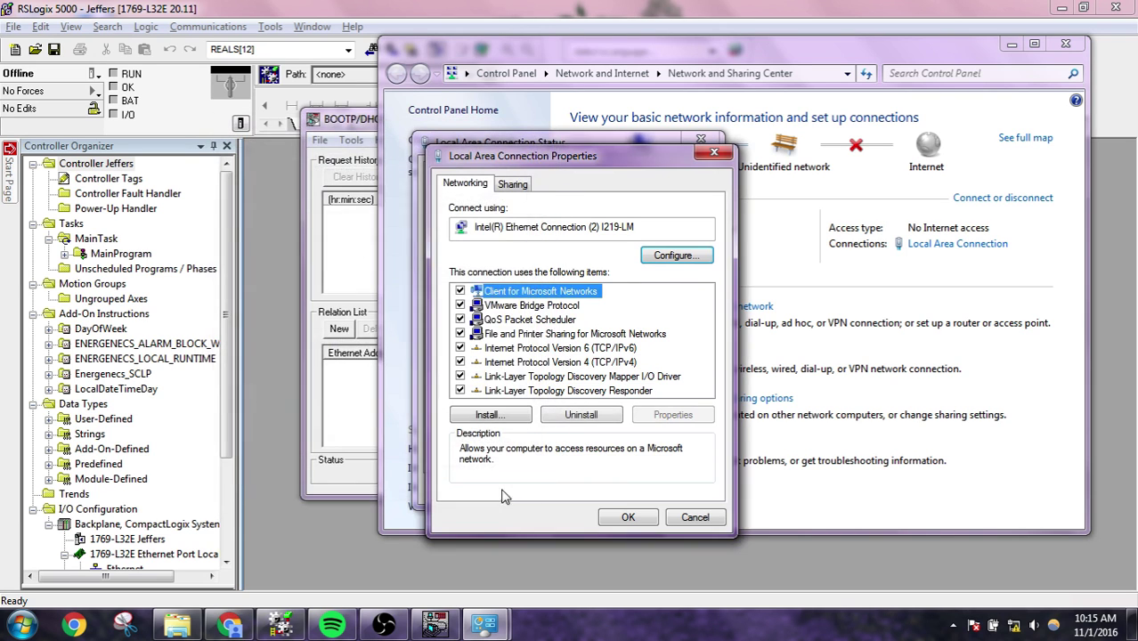
{"action": "left_click", "coordinate": [629, 518]}
{"action": "left_click", "coordinate": [678, 488]}
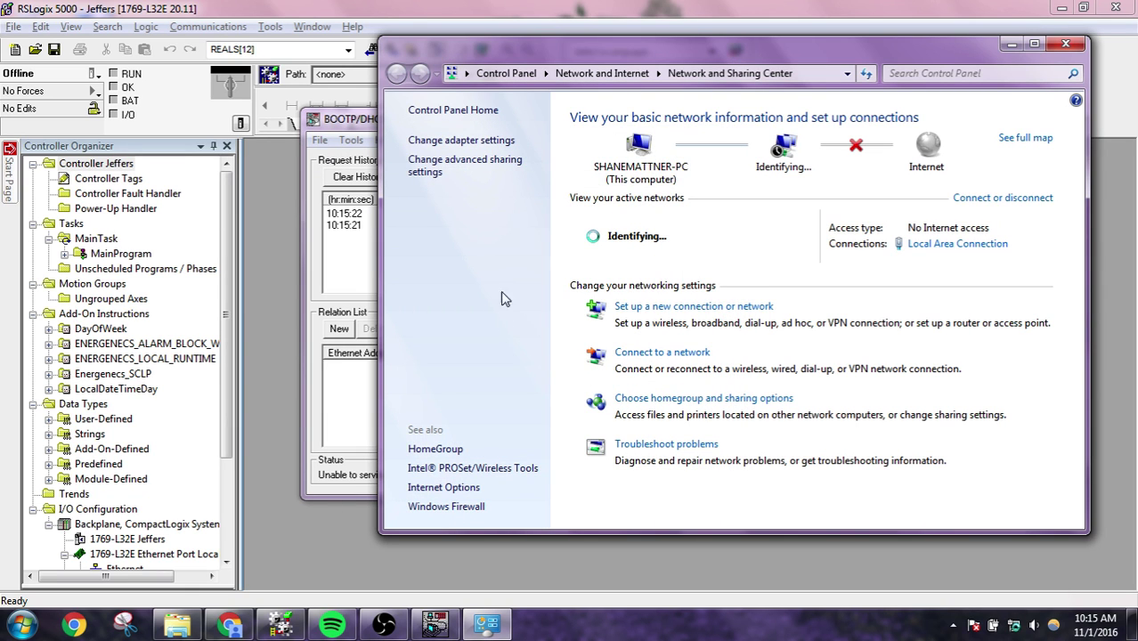
Step: Select the PLC's BOOTP request from MAC F4:54:33:97:A6:0C in Request History
{"action": "left_click", "coordinate": [328, 132]}
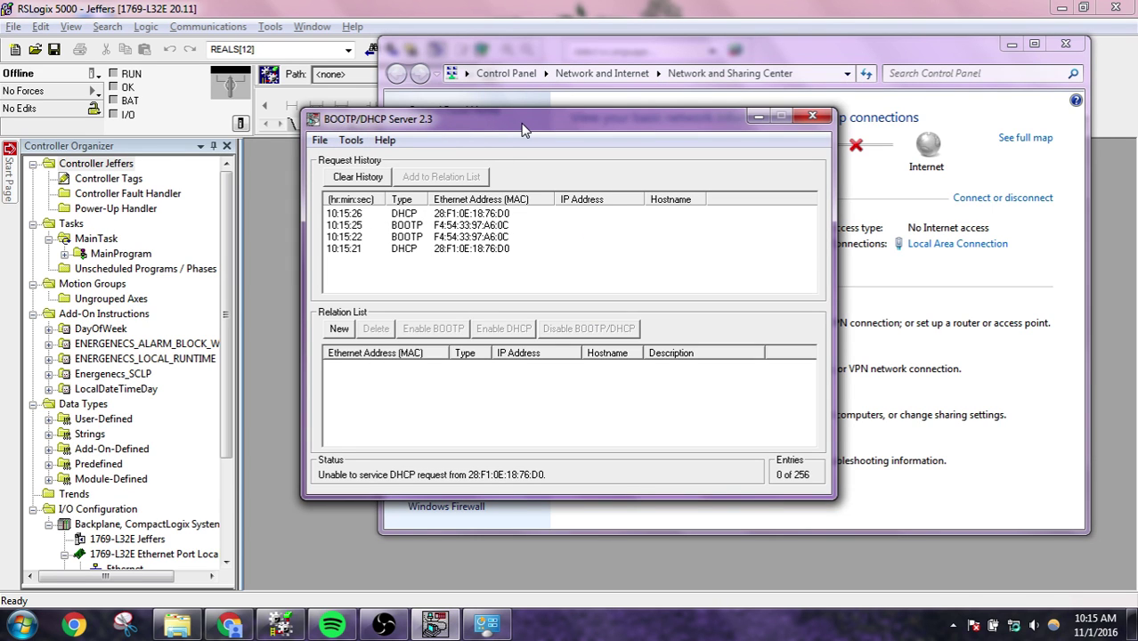
{"action": "left_click_drag", "start_coordinate": [524, 129], "coordinate": [416, 106]}
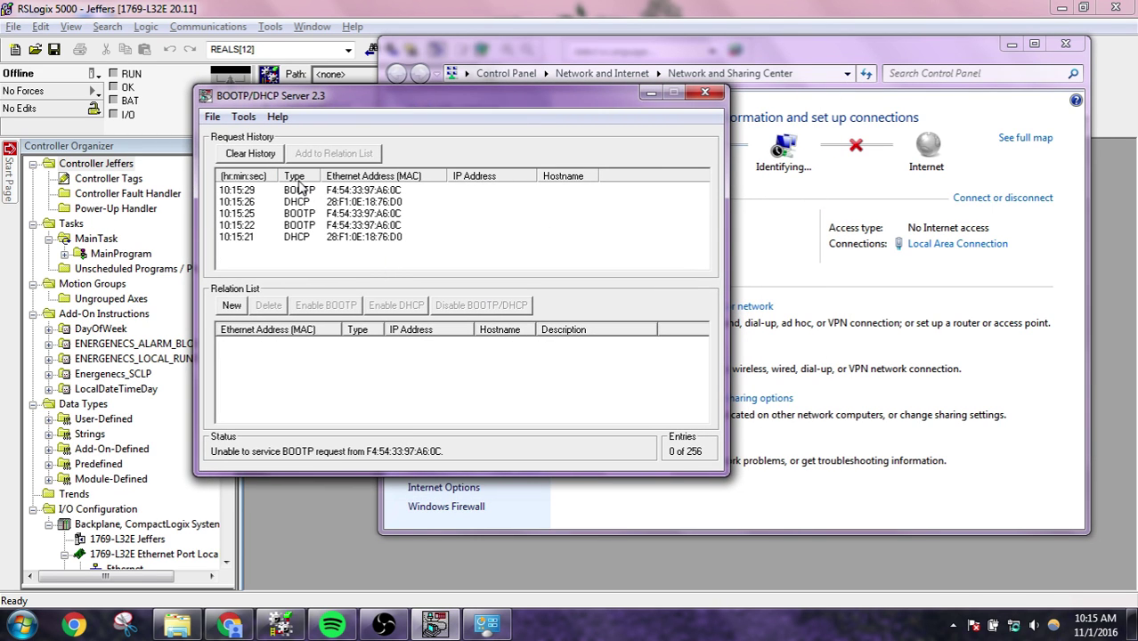
{"action": "left_click", "coordinate": [318, 203]}
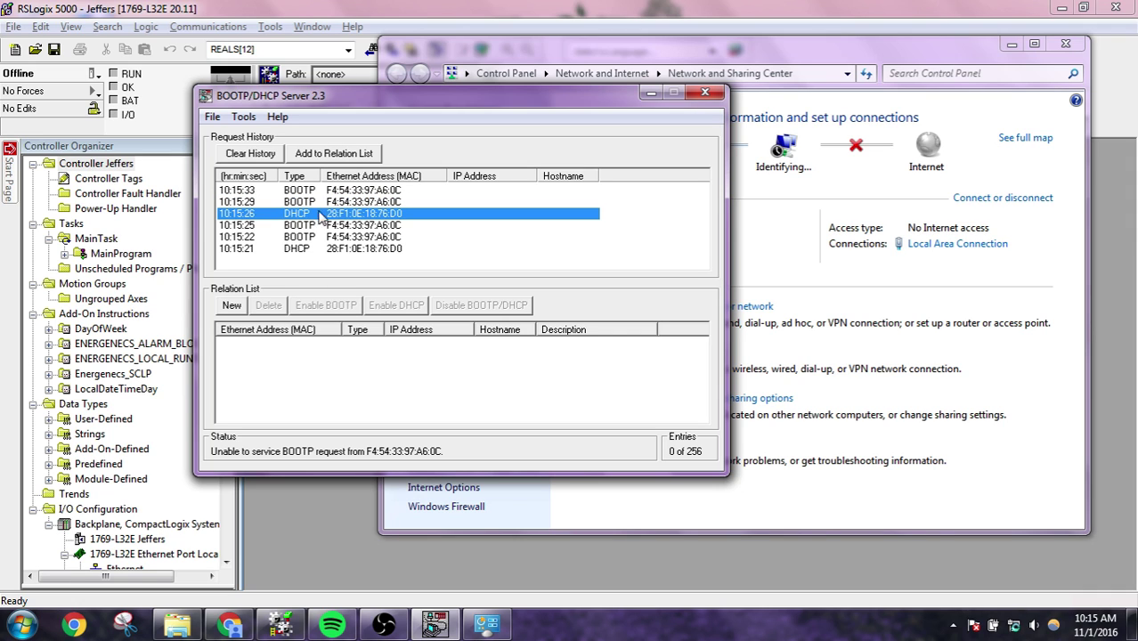
{"action": "left_click", "coordinate": [318, 203]}
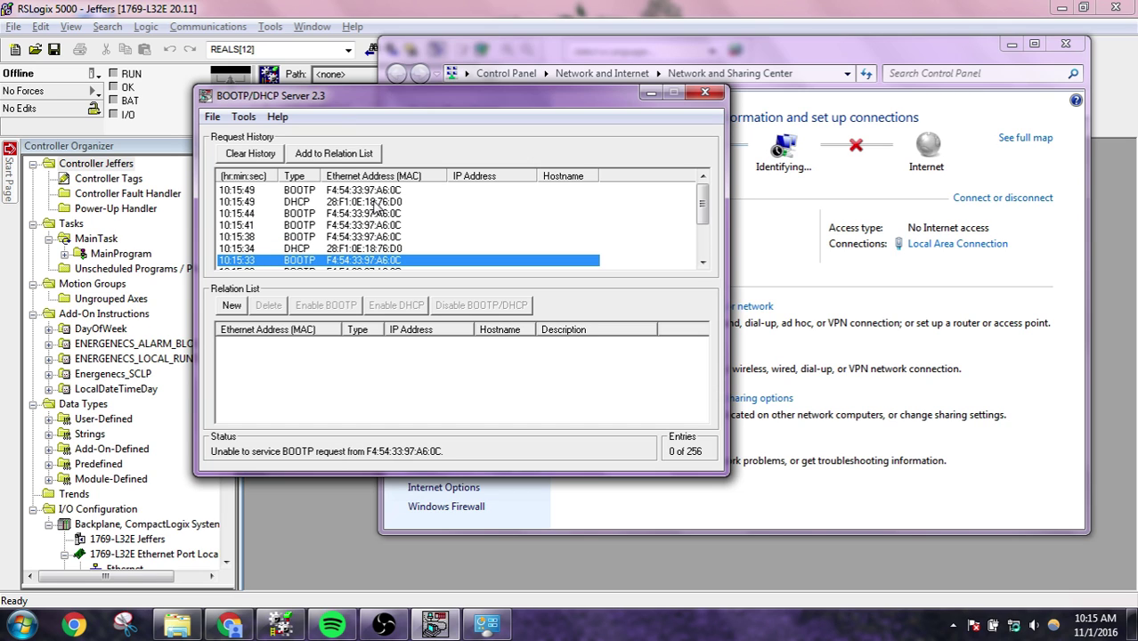
{"action": "left_click", "coordinate": [326, 190]}
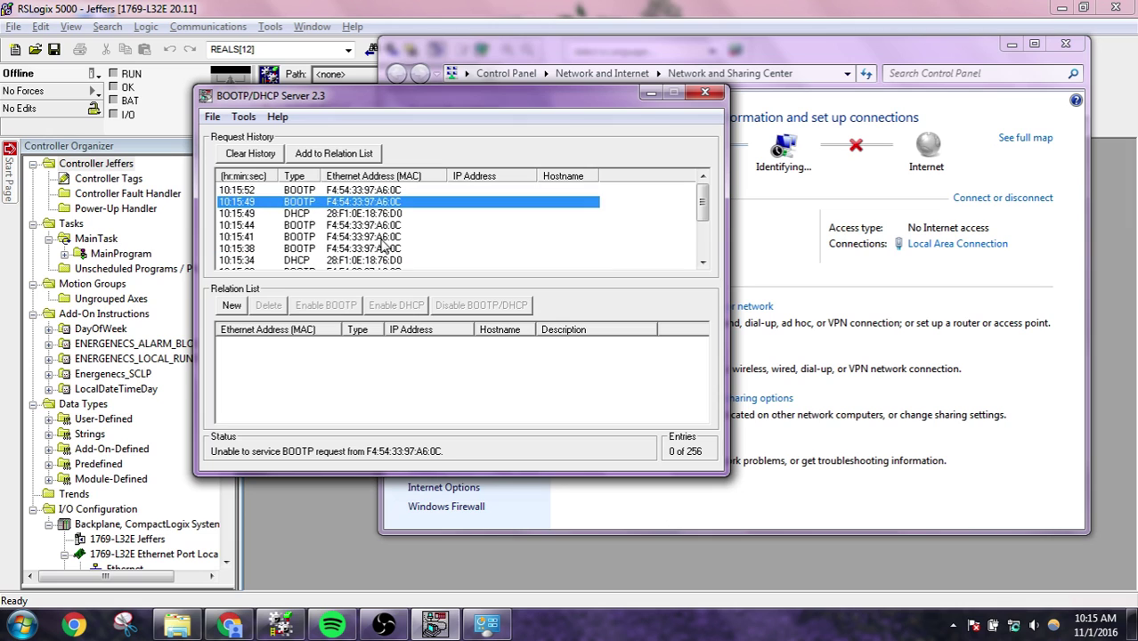
Step: Add MAC F4:54:33:97:A6:0C to the relation list with IP address 192.168.1.11
{"action": "left_click", "coordinate": [334, 154]}
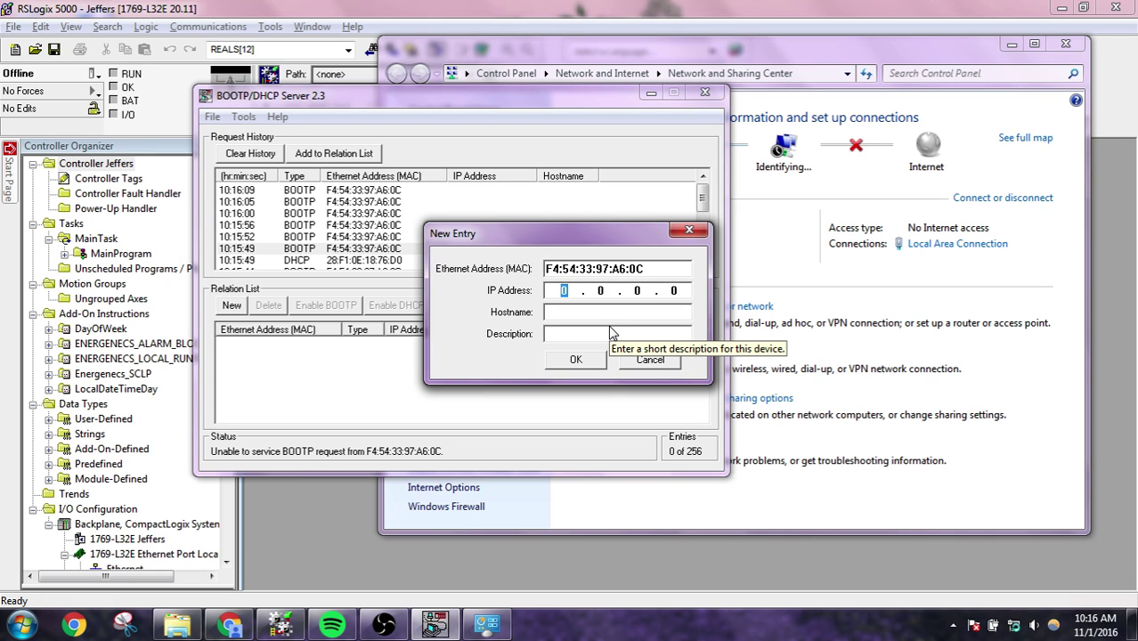
{"action": "type", "text": "192 . 168 . 1 . "}
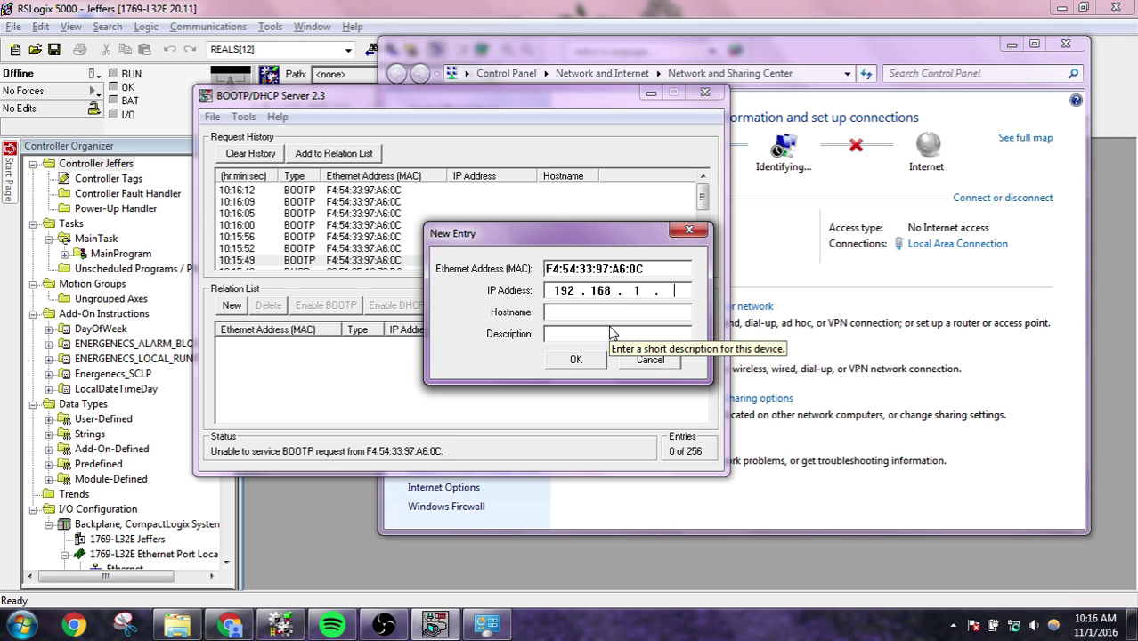
{"action": "type", "text": "11"}
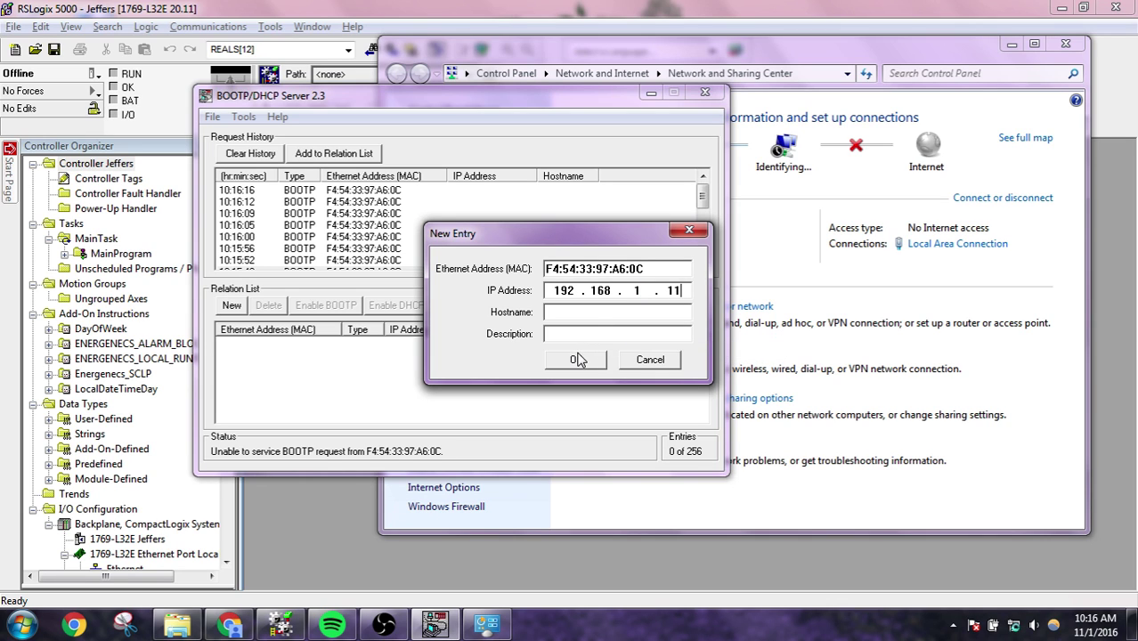
{"action": "left_click", "coordinate": [577, 359]}
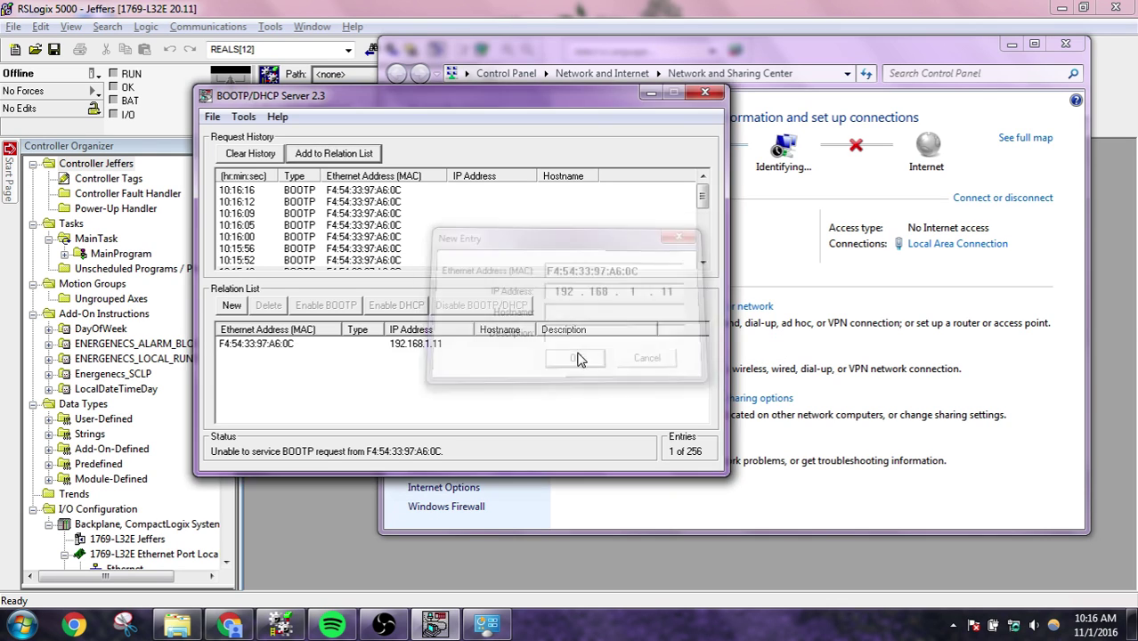
{"action": "left_click", "coordinate": [301, 348]}
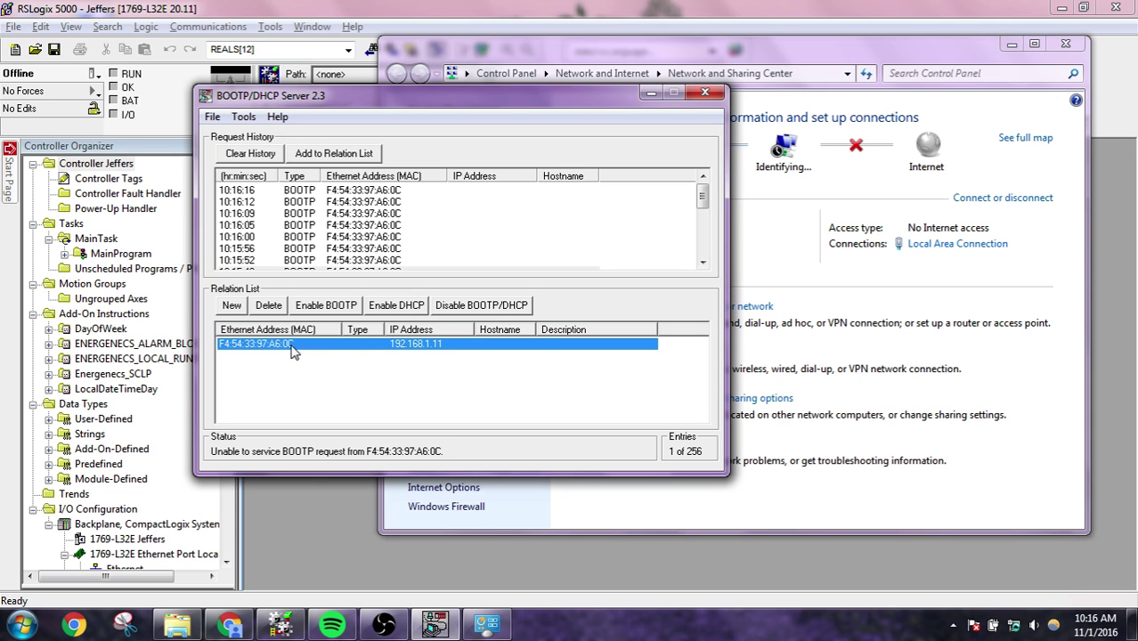
Step: Try Disable BOOTP/DHCP on the PLC's entry and dismiss the 'Failed to complete' communication error
{"action": "left_click", "coordinate": [393, 347]}
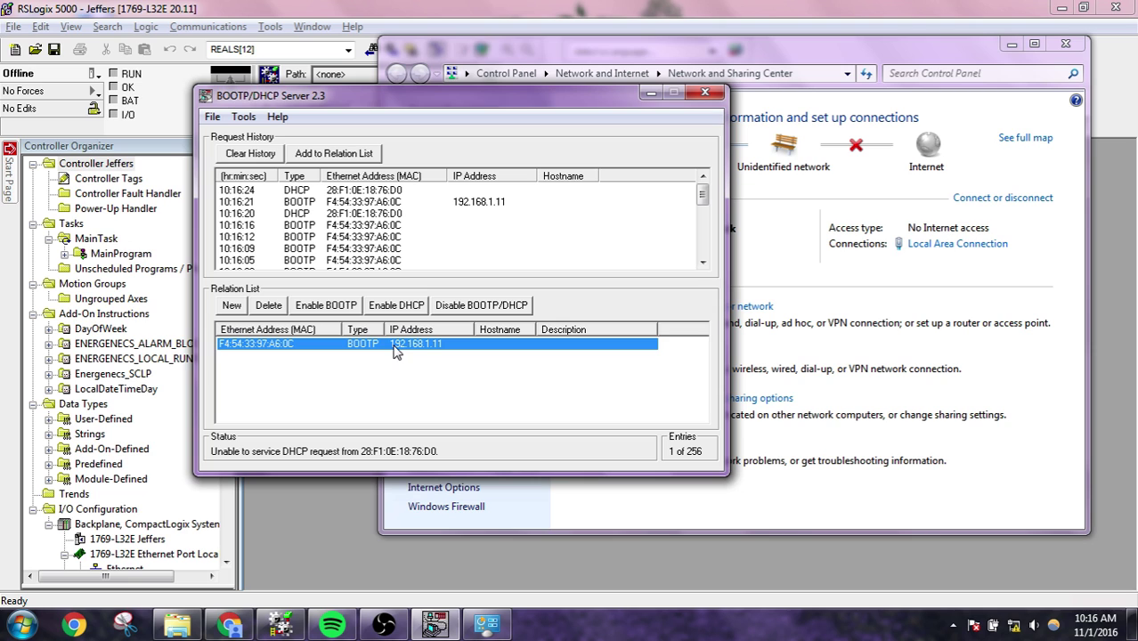
{"action": "left_click", "coordinate": [472, 305]}
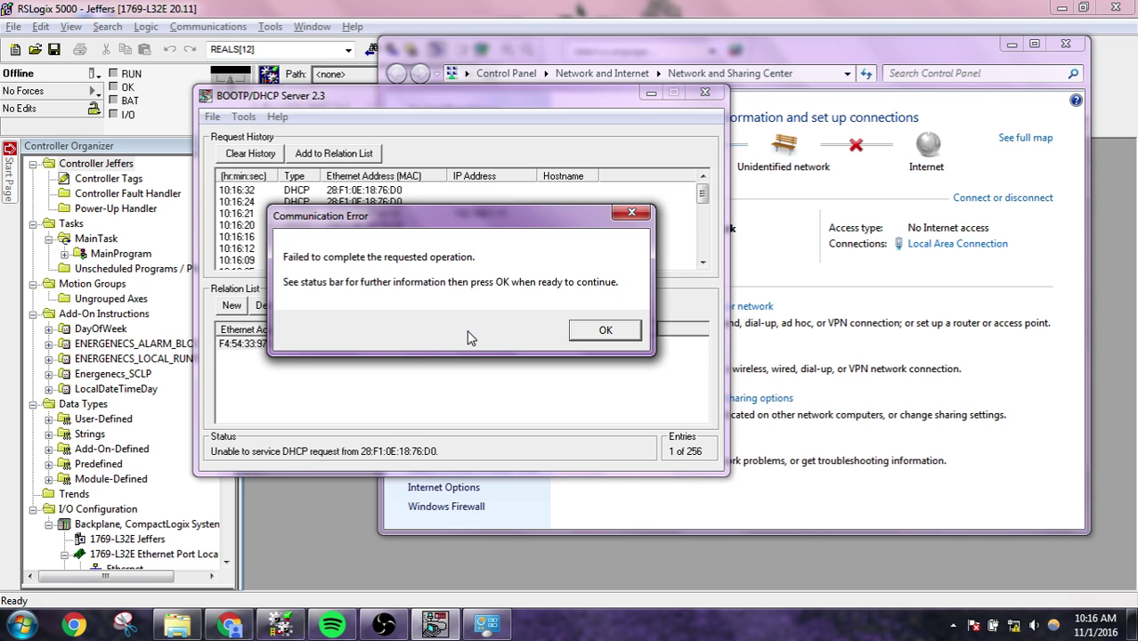
{"action": "left_click", "coordinate": [604, 331]}
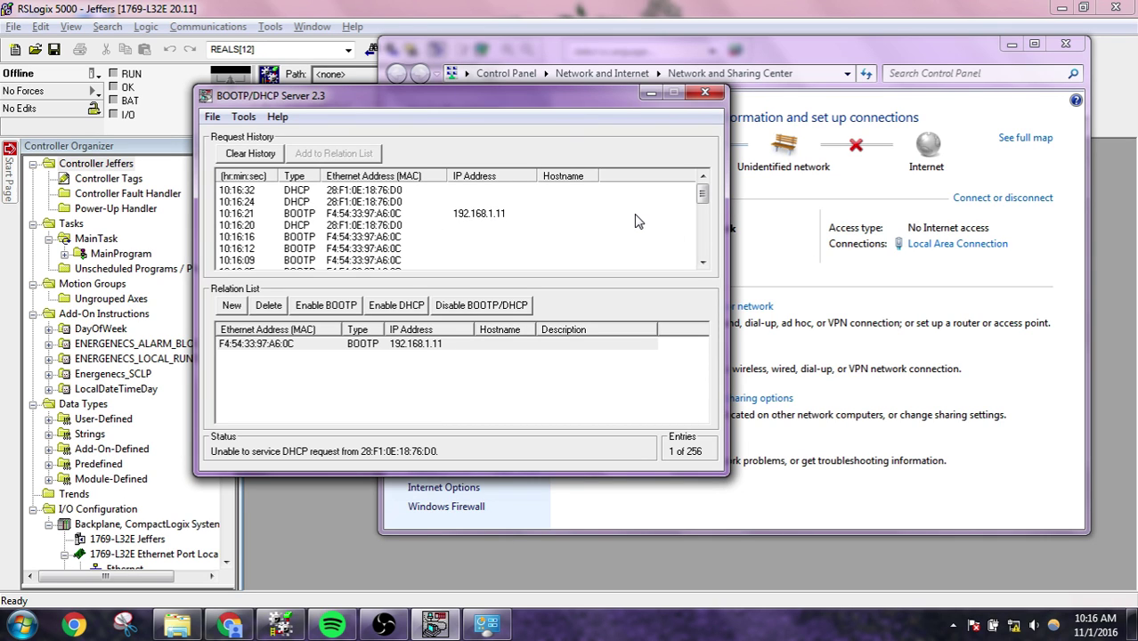
{"action": "left_click", "coordinate": [246, 118]}
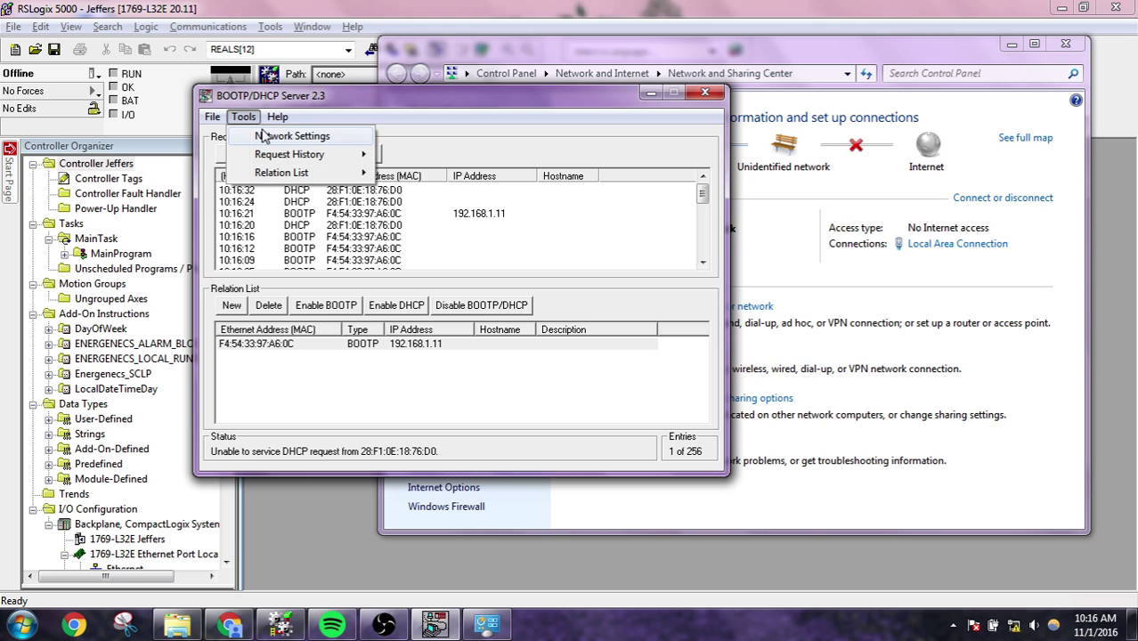
Step: Show Tools > Network Settings (subnet mask 255.255.224.0) beside the 1769 CompactLogix manual in Chrome
{"action": "left_click", "coordinate": [265, 136]}
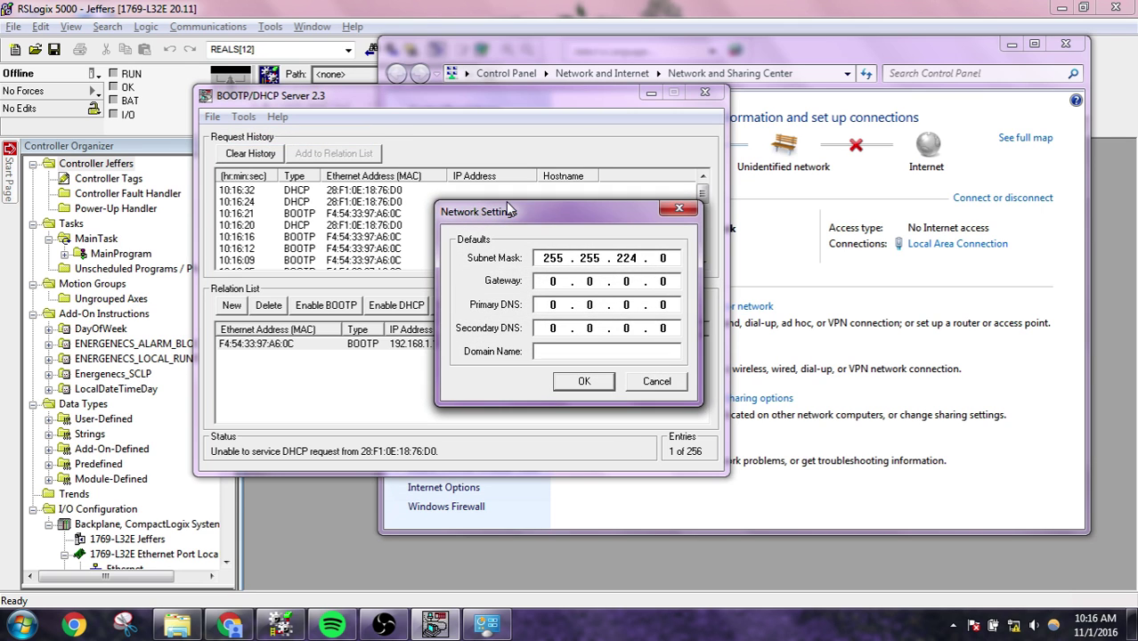
{"action": "left_click_drag", "start_coordinate": [552, 217], "coordinate": [462, 200]}
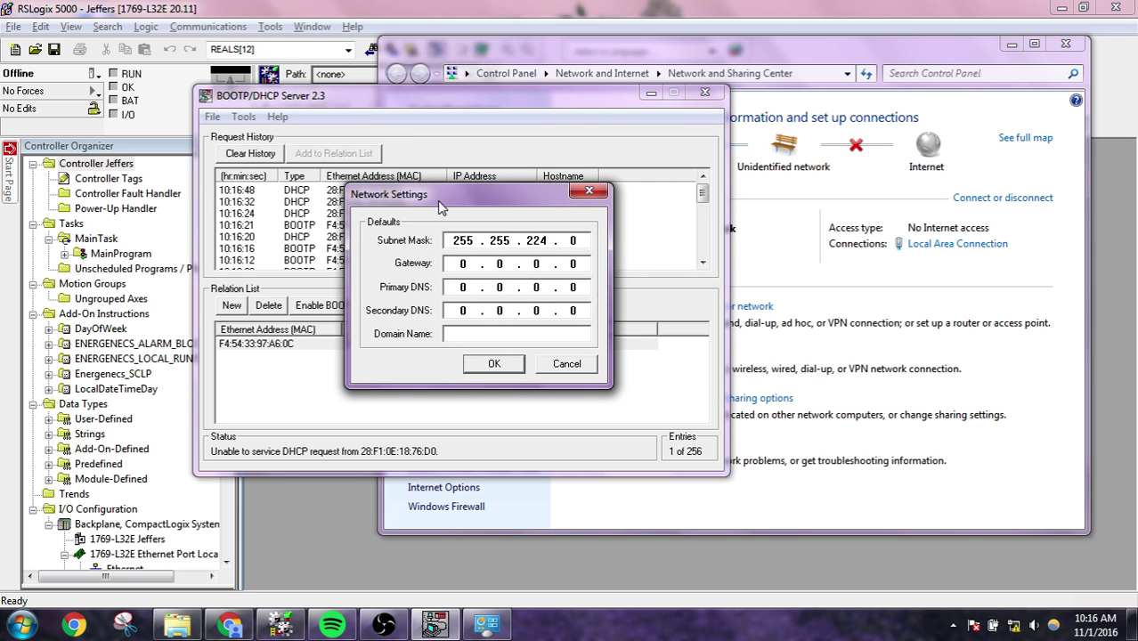
{"action": "left_click", "coordinate": [588, 191]}
{"action": "left_click", "coordinate": [243, 117]}
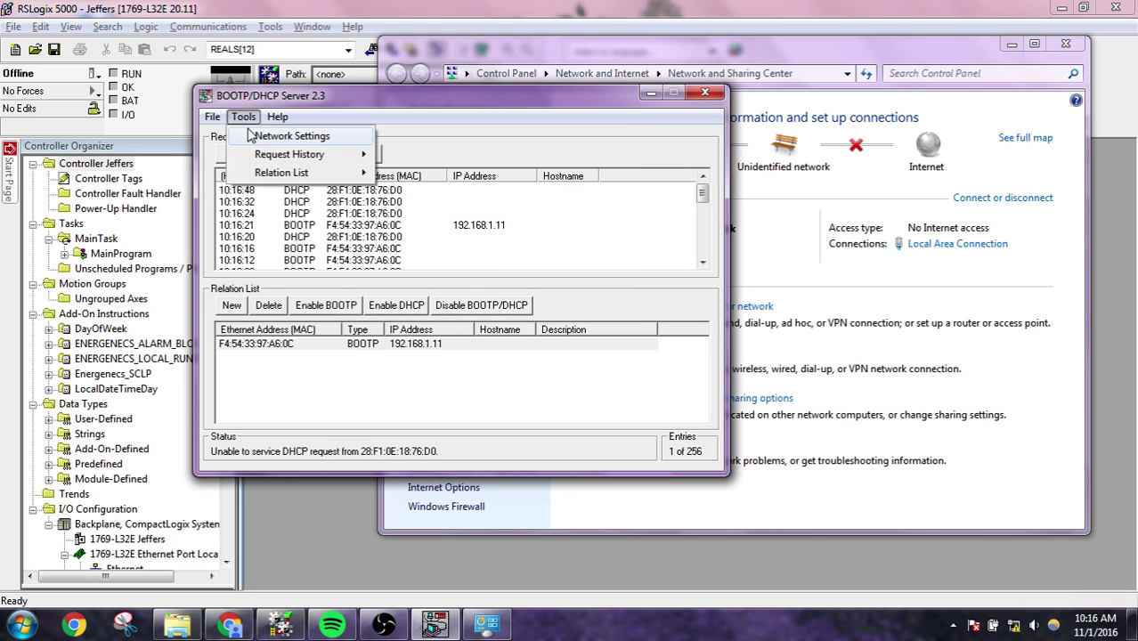
{"action": "left_click", "coordinate": [339, 137]}
{"action": "left_click_drag", "start_coordinate": [563, 208], "coordinate": [450, 185]}
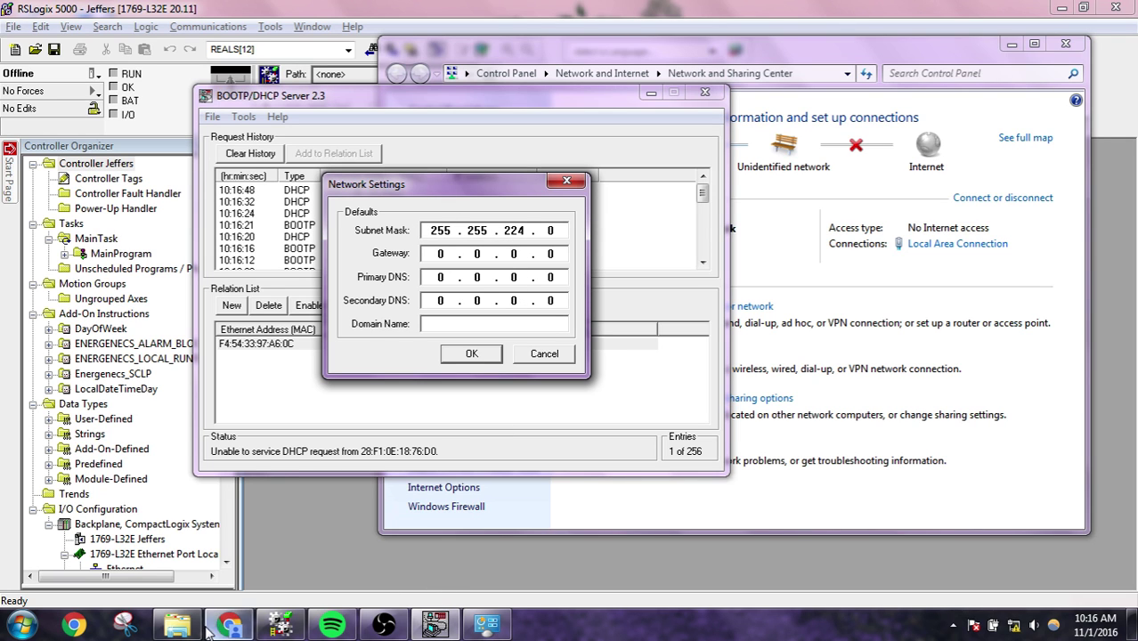
{"action": "left_click", "coordinate": [410, 526]}
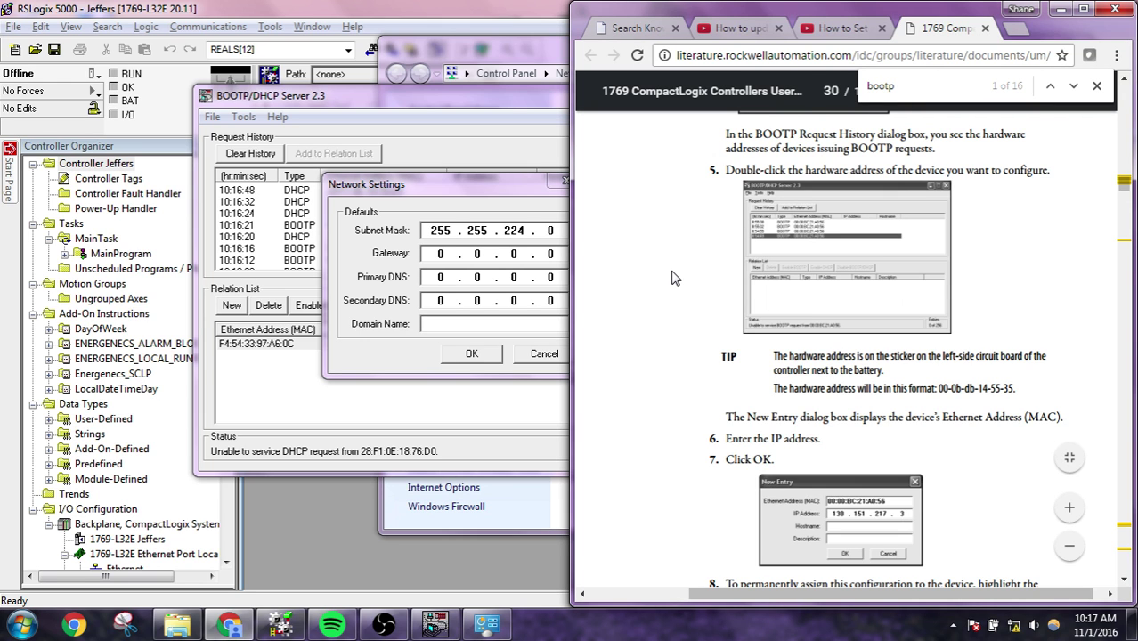
Step: Check the manual's network settings step, then accept the server's default network settings with OK
{"action": "scroll", "coordinate": [674, 278], "scroll_direction": "up", "scroll_amount": 3}
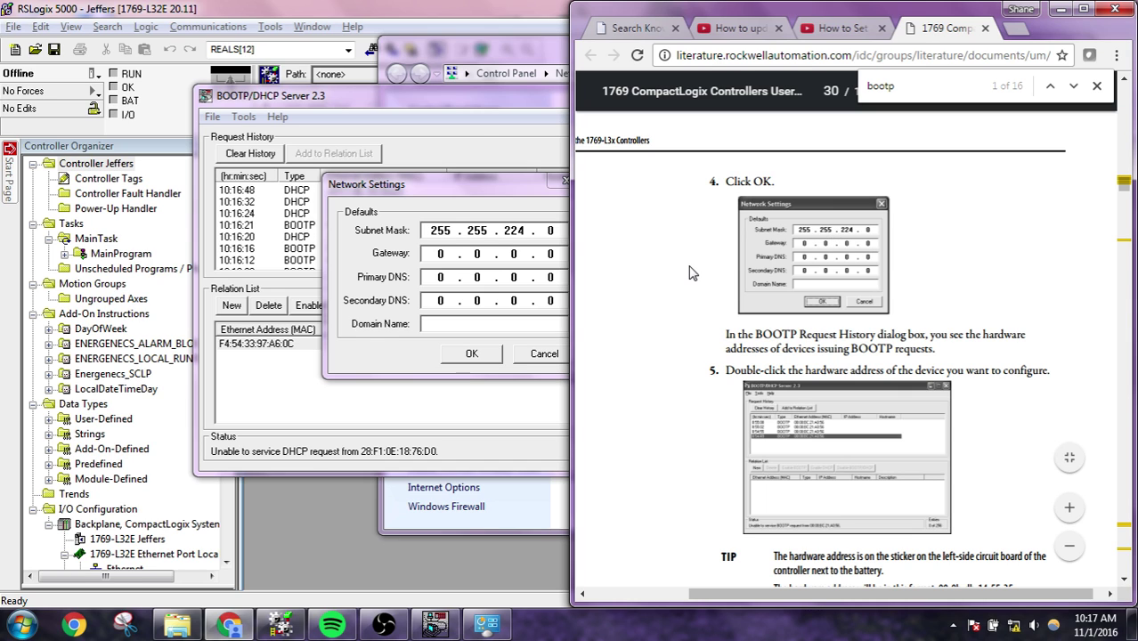
{"action": "left_click", "coordinate": [460, 190]}
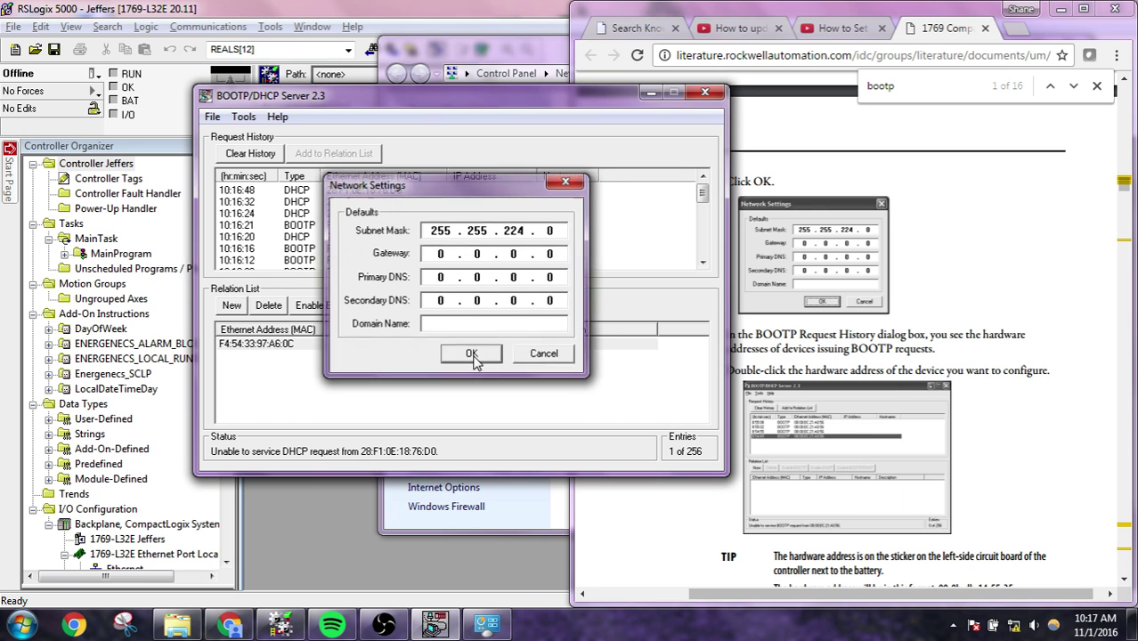
{"action": "left_click", "coordinate": [472, 355]}
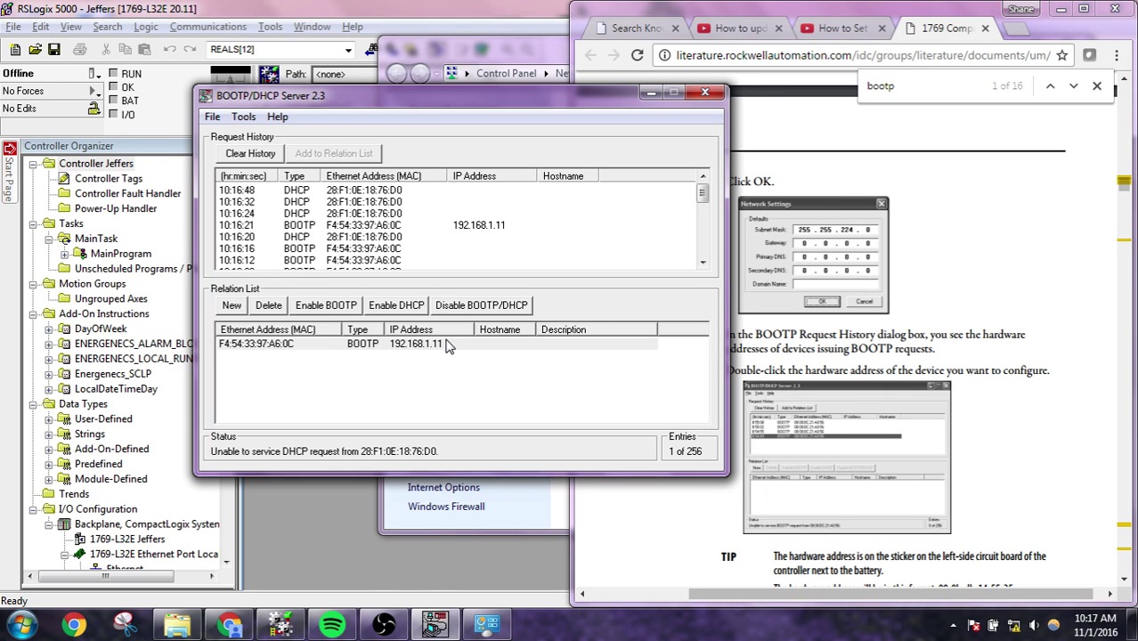
Step: Open the Local Area Connection's IPv4 properties from the Network and Sharing Center
{"action": "left_click", "coordinate": [448, 346]}
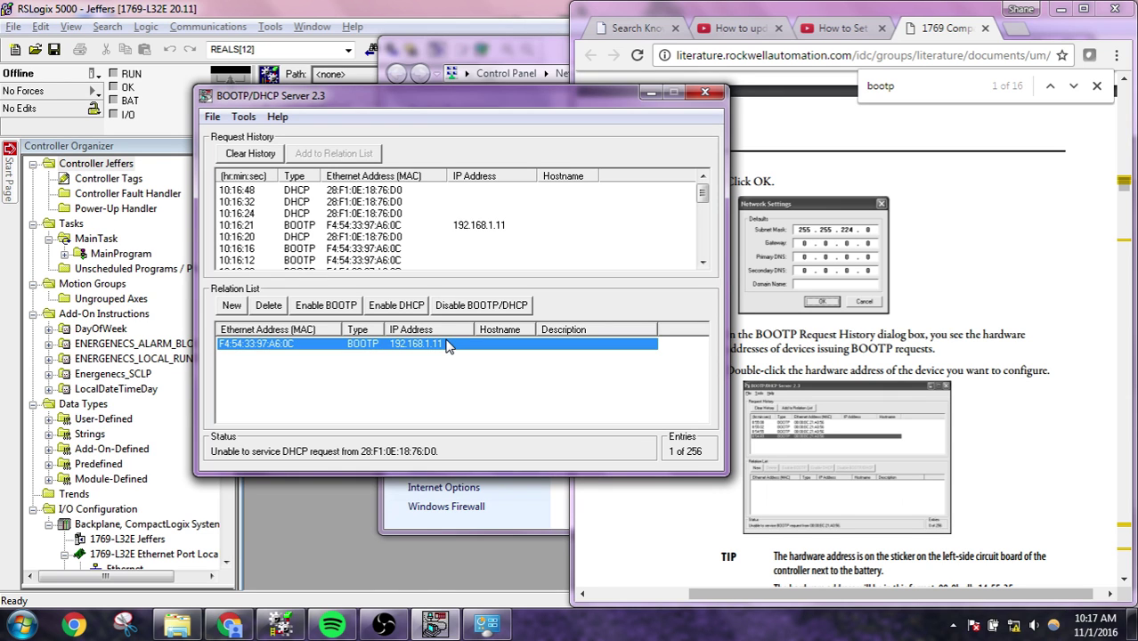
{"action": "left_click", "coordinate": [487, 626]}
{"action": "left_click", "coordinate": [949, 250]}
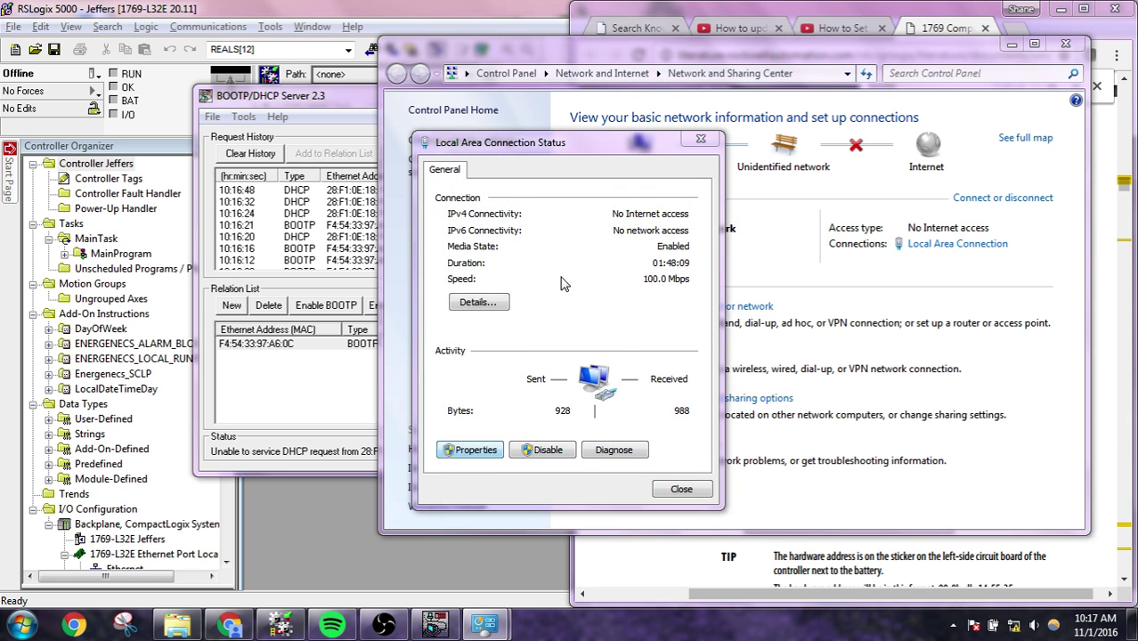
{"action": "double_click", "coordinate": [544, 367]}
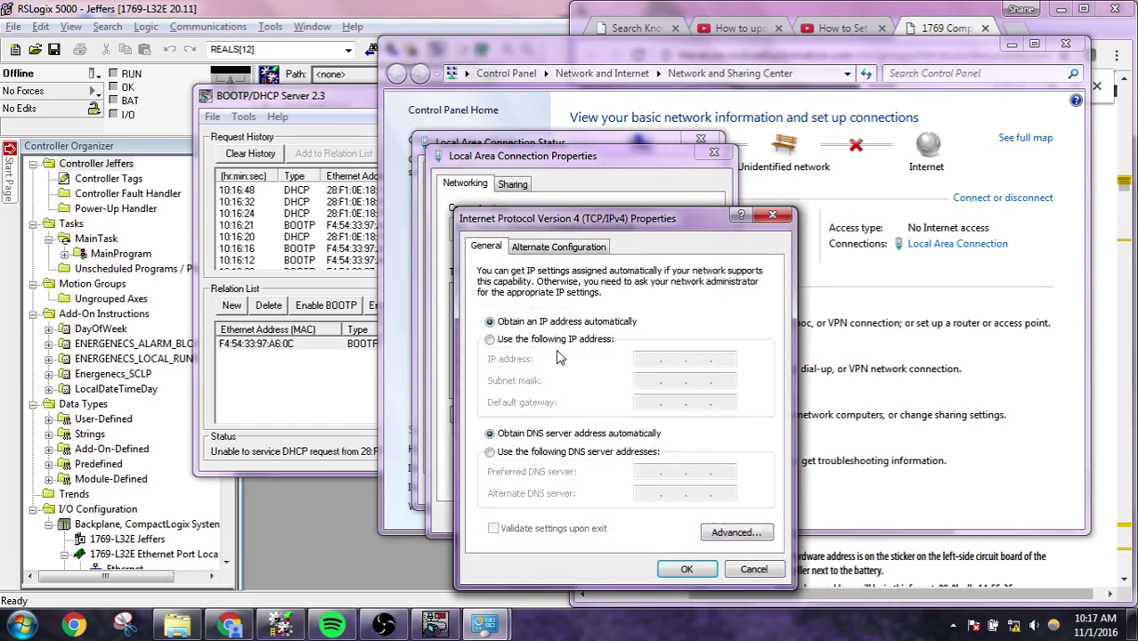
{"action": "left_click_drag", "start_coordinate": [643, 224], "coordinate": [778, 178]}
{"action": "left_click_drag", "start_coordinate": [334, 102], "coordinate": [203, 103]}
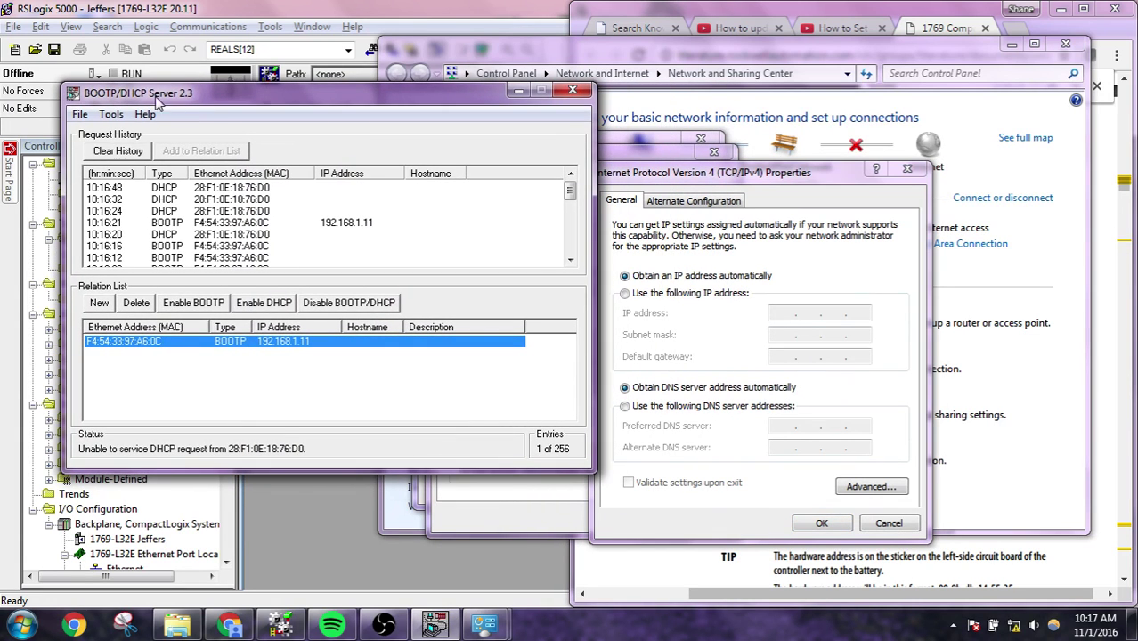
{"action": "left_click", "coordinate": [628, 173]}
Step: Switch to a manual IP address and enter 192.168.1.23
{"action": "left_click", "coordinate": [641, 296]}
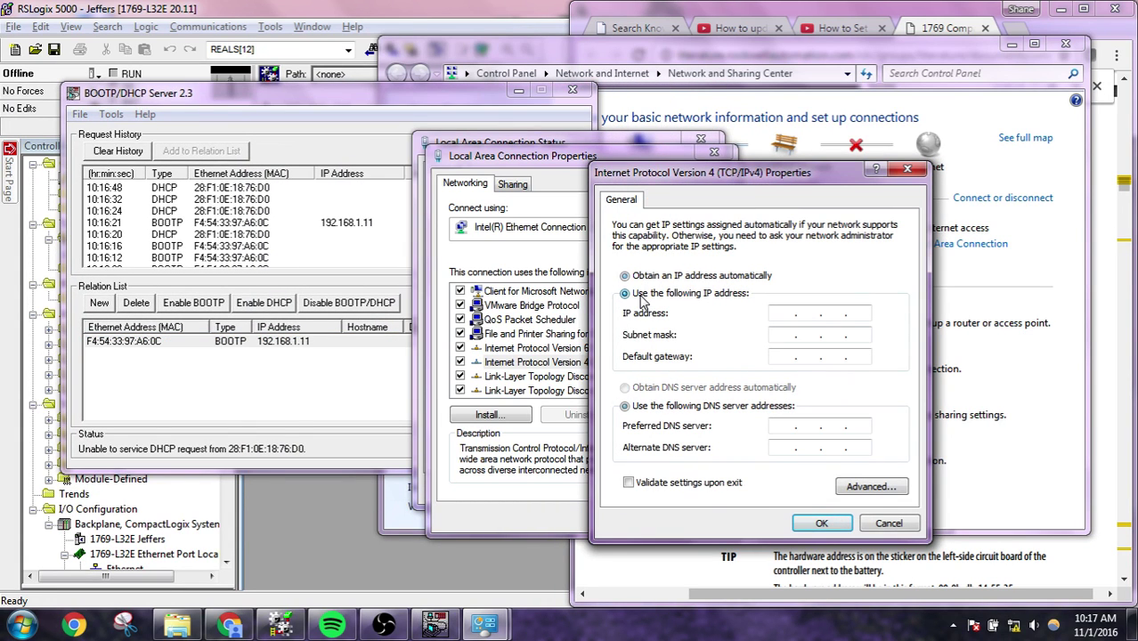
{"action": "left_click", "coordinate": [785, 312]}
{"action": "type", "text": "192.168.1.23"}
{"action": "key", "text": "Tab"}
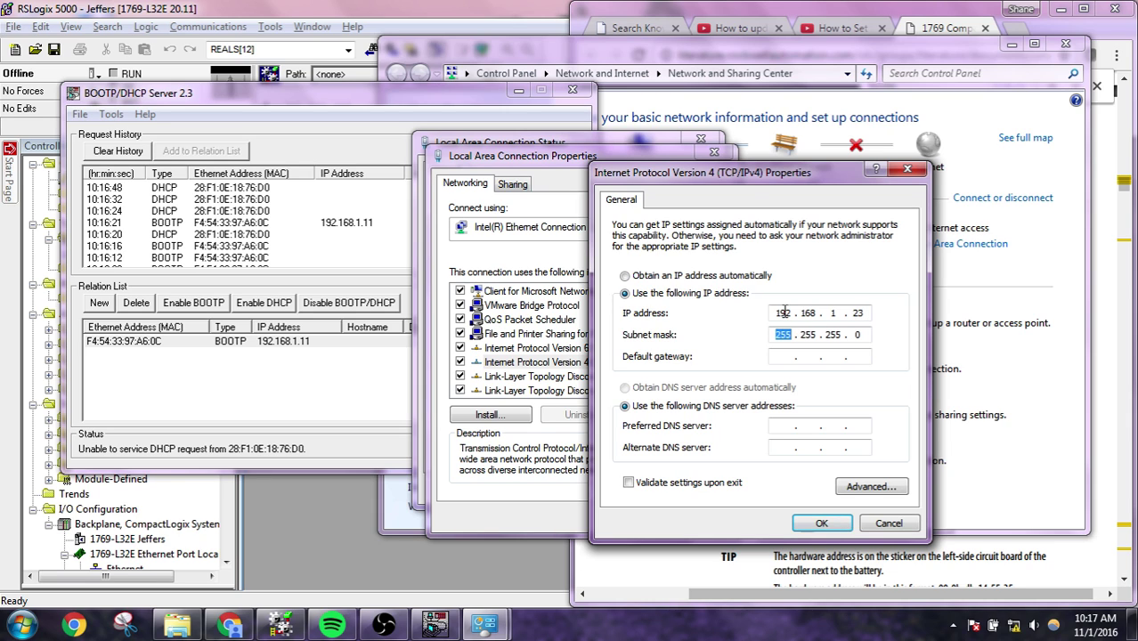
{"action": "left_click", "coordinate": [837, 335]}
Step: Match the BOOTP server's subnet by setting the mask to 255.255.224.0 and confirming the changes
{"action": "left_click", "coordinate": [121, 114]}
{"action": "left_click", "coordinate": [133, 136]}
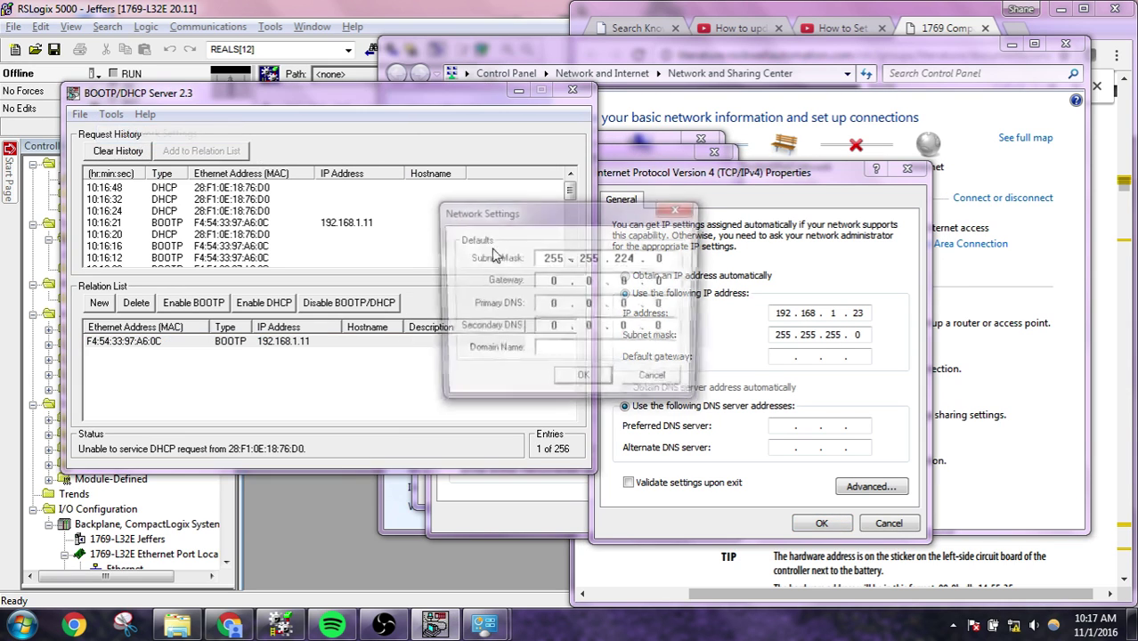
{"action": "left_click_drag", "start_coordinate": [569, 228], "coordinate": [419, 230]}
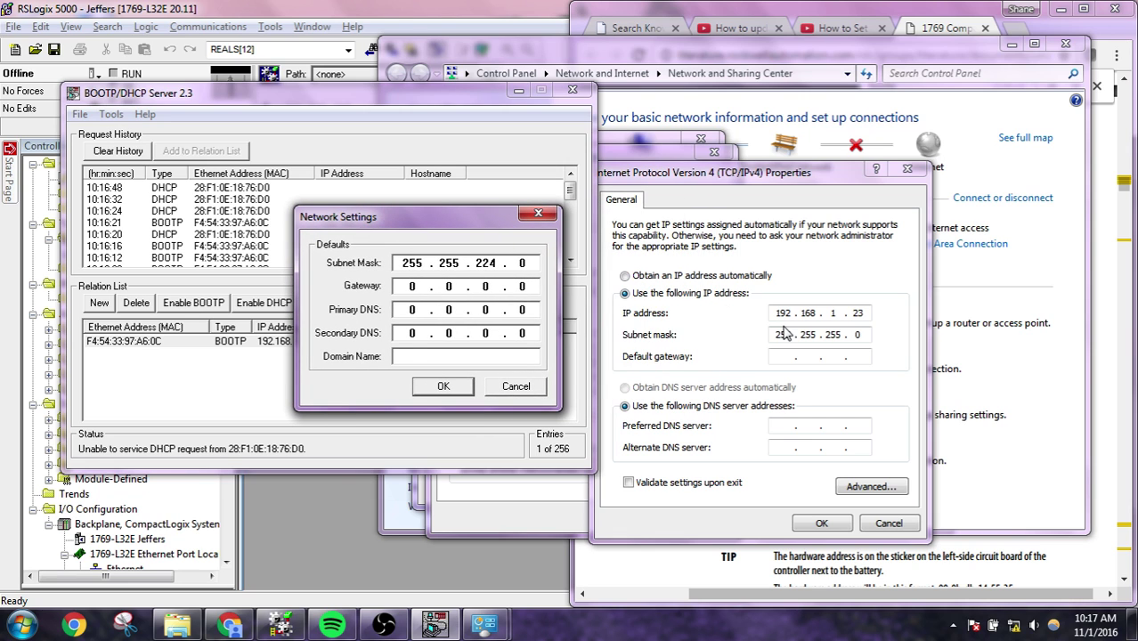
{"action": "left_click", "coordinate": [841, 335]}
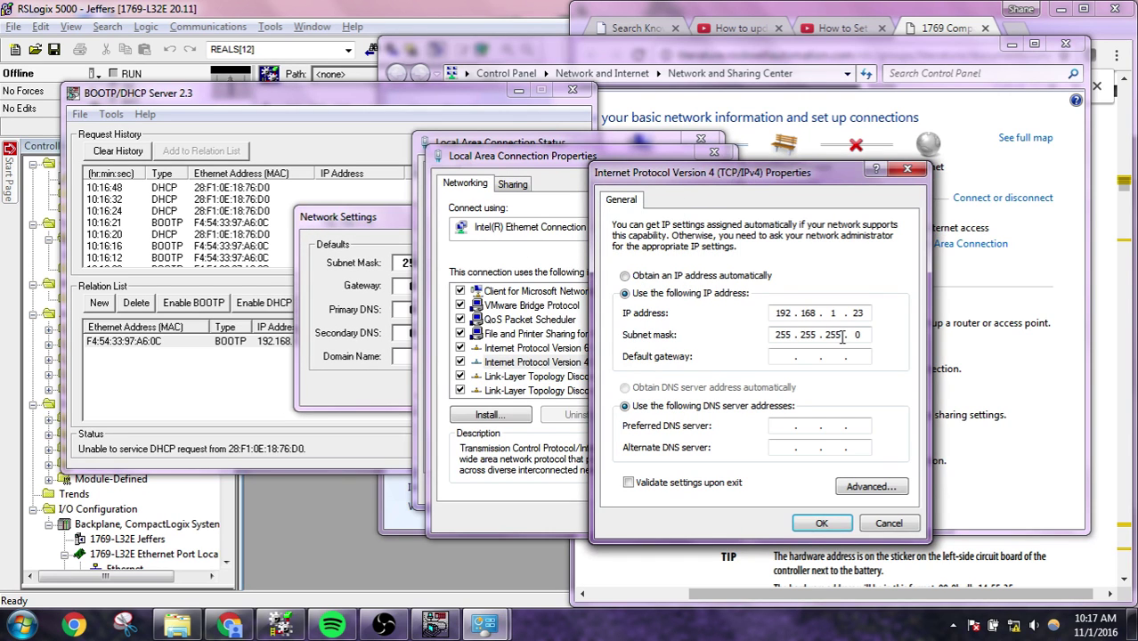
{"action": "key", "text": "BackSpace"}
{"action": "type", "text": "24"}
{"action": "left_click", "coordinate": [836, 527]}
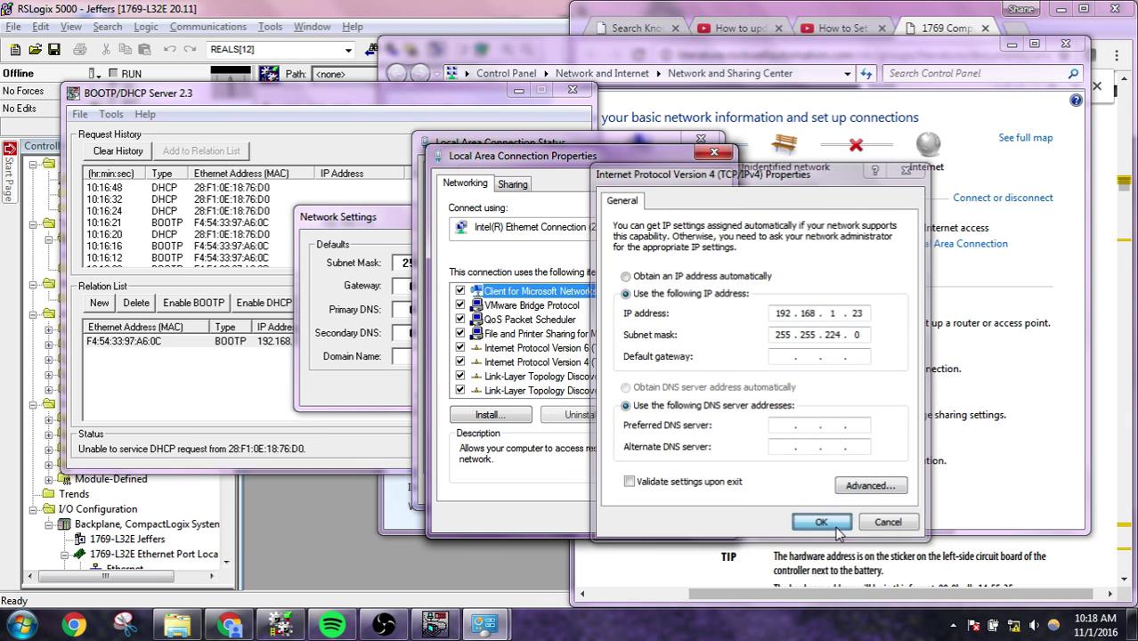
{"action": "left_click", "coordinate": [632, 519]}
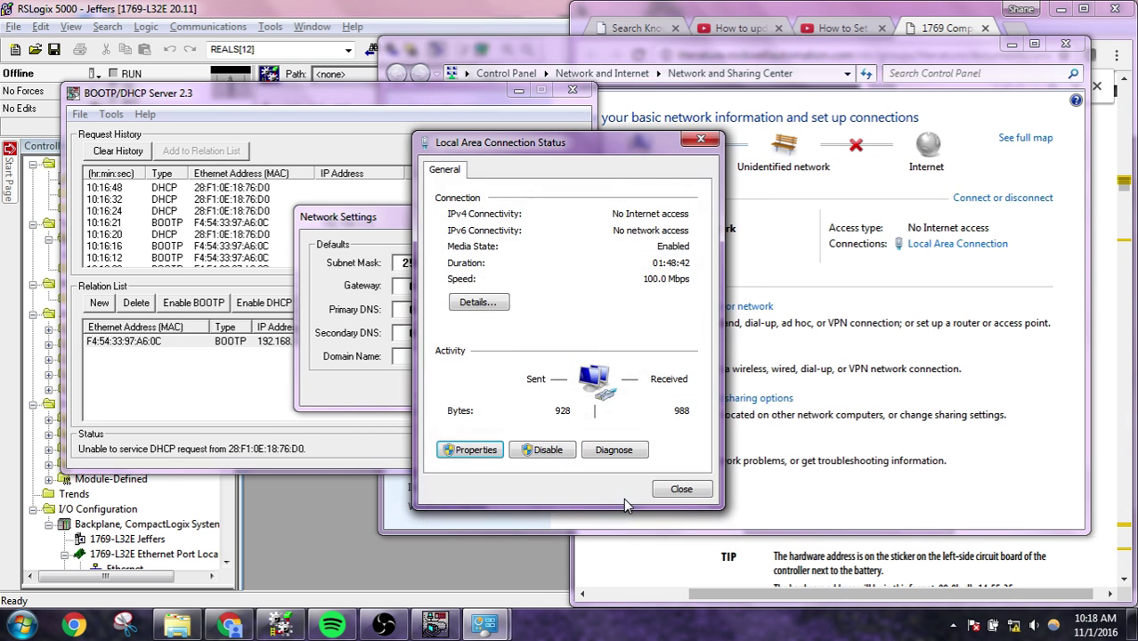
Step: Disable BOOTP for the PLC at 192.168.1.11, then exit the BOOTP/DHCP Server without saving
{"action": "left_click", "coordinate": [681, 489]}
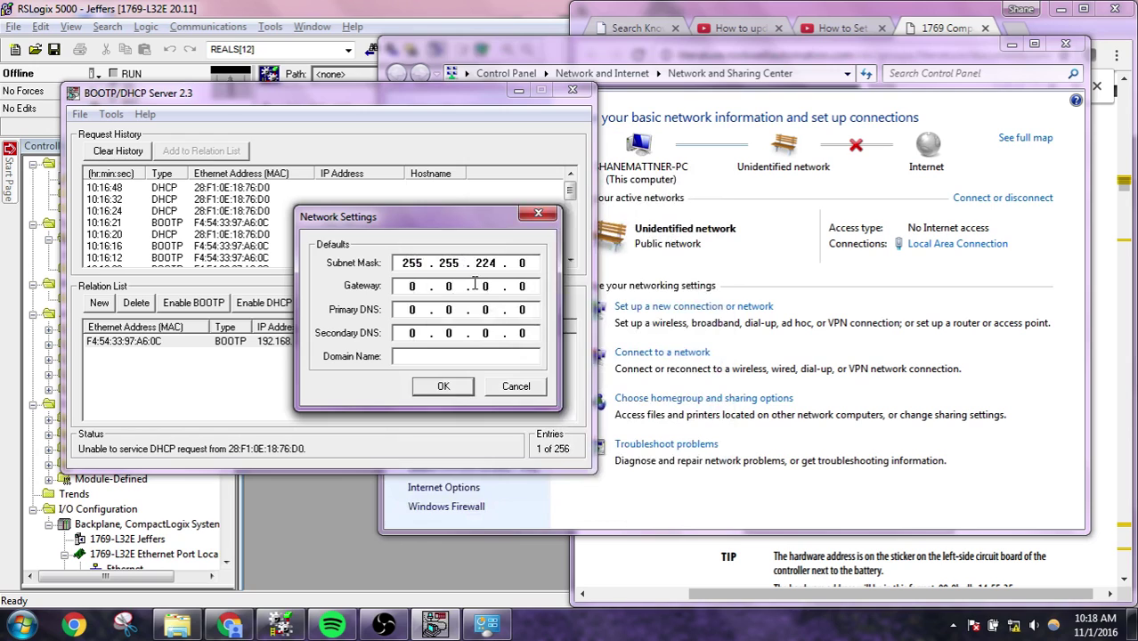
{"action": "left_click", "coordinate": [444, 387]}
{"action": "left_click", "coordinate": [323, 304]}
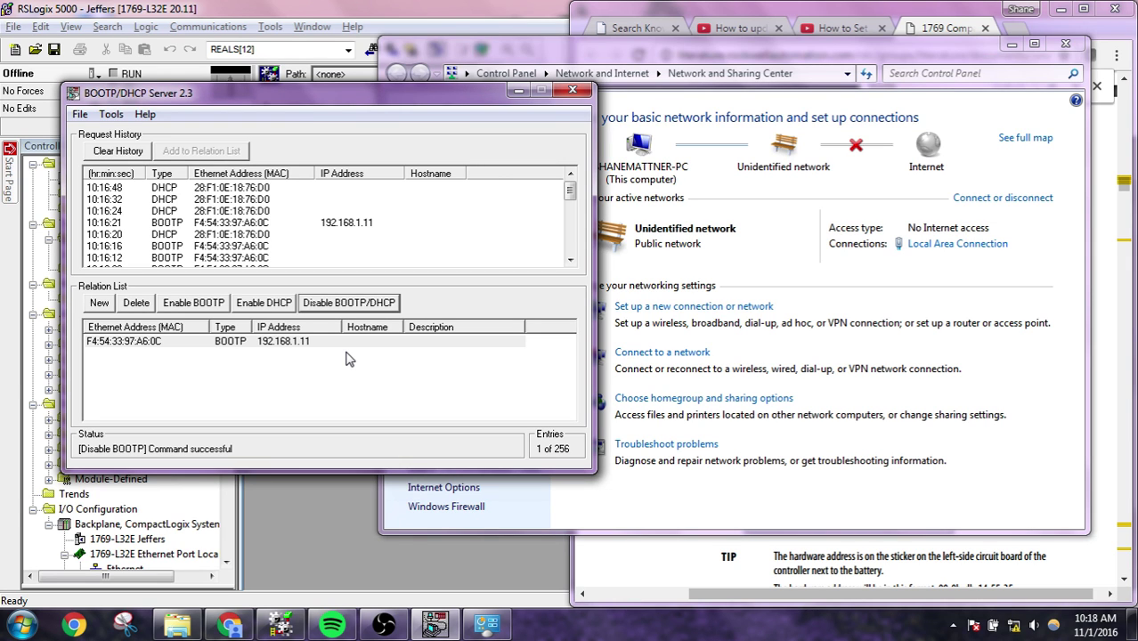
{"action": "left_click", "coordinate": [572, 90]}
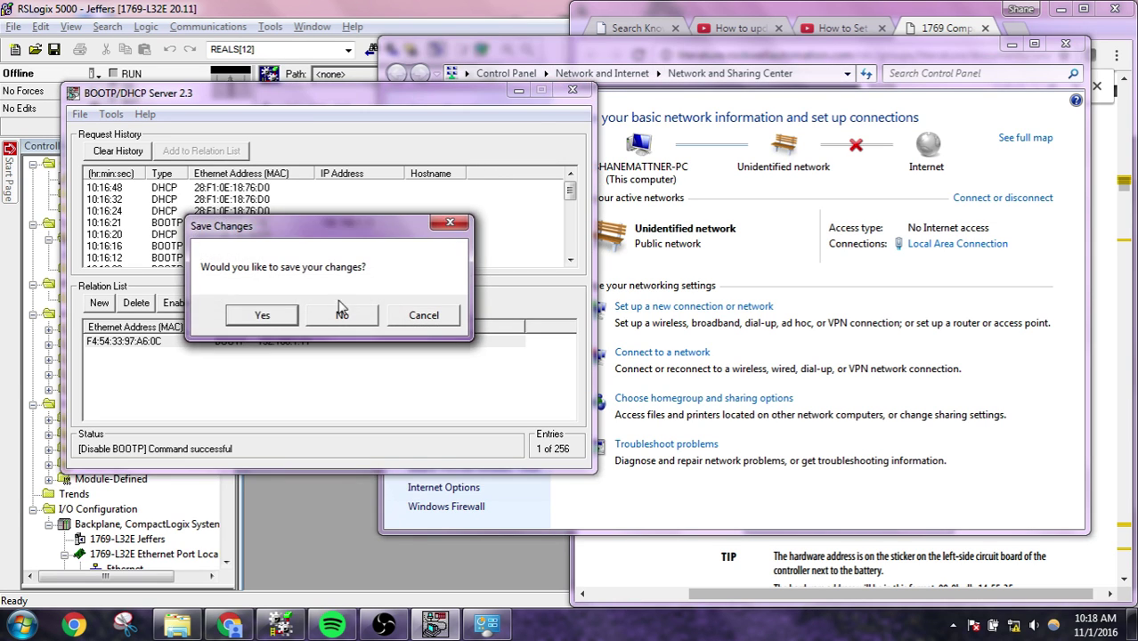
{"action": "left_click", "coordinate": [340, 312]}
Step: Launch RSLinx Classic by searching 'rsl' in the Start menu
{"action": "left_click", "coordinate": [22, 625]}
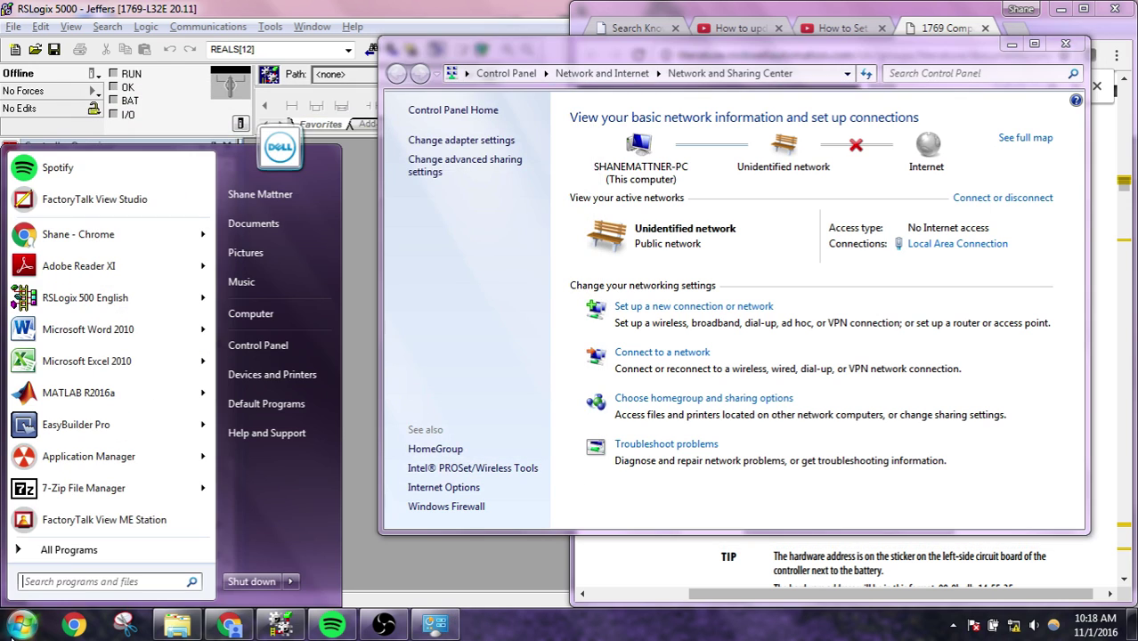
{"action": "left_click", "coordinate": [87, 582]}
{"action": "type", "text": "rsl"}
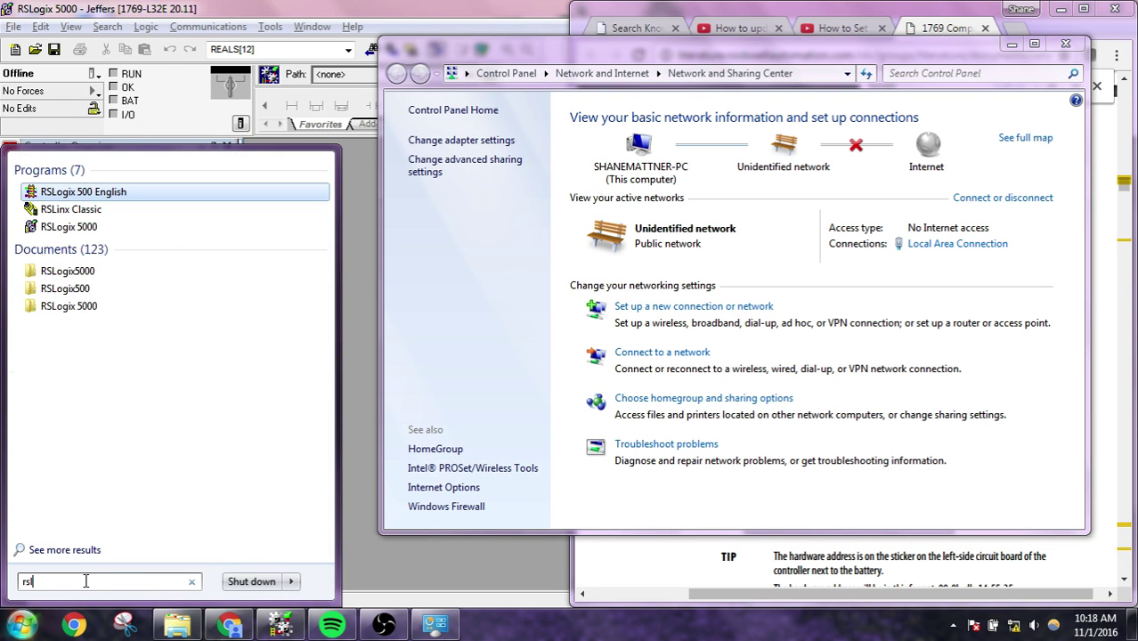
{"action": "left_click", "coordinate": [71, 226]}
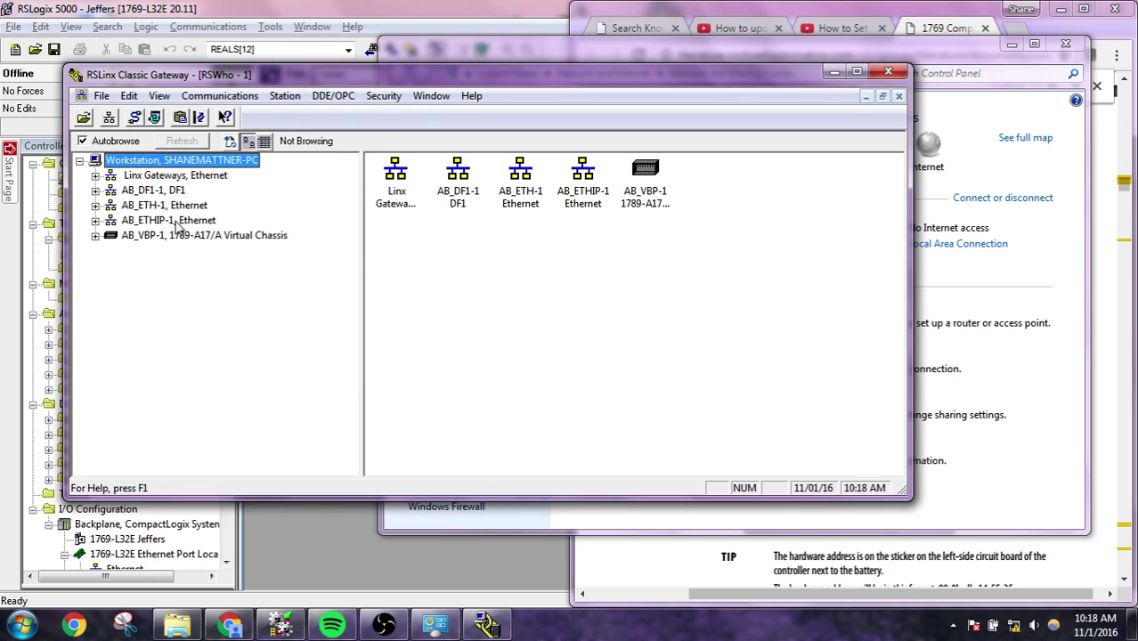
Step: Expand the AB_ETHIP-1 driver and select the 1769-L32E controller at 192.168.1.11
{"action": "left_click", "coordinate": [133, 224]}
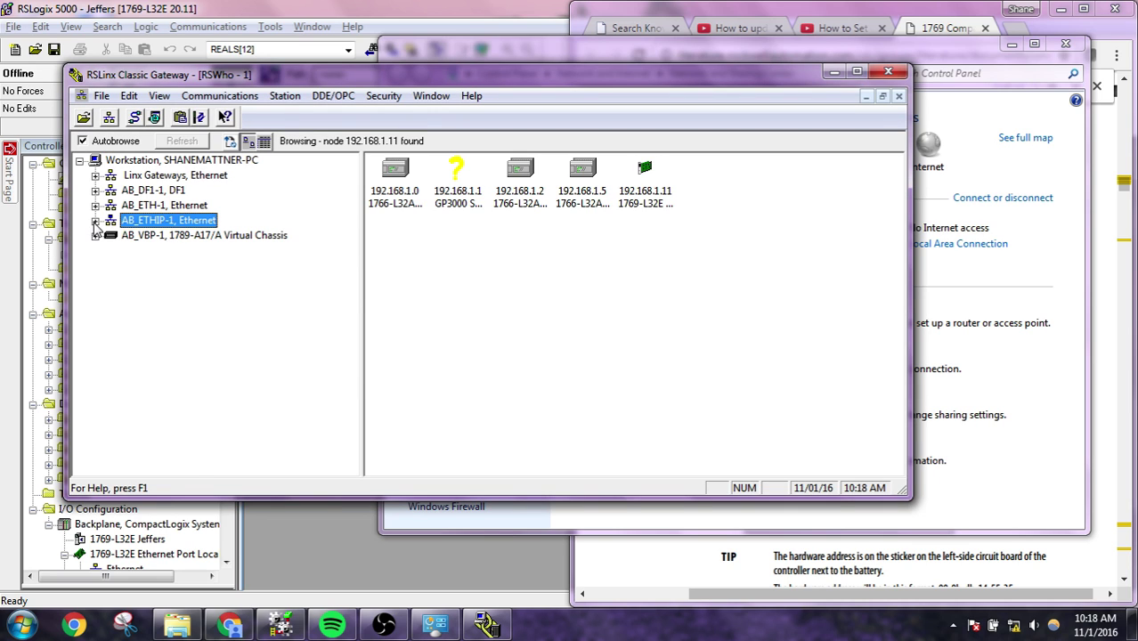
{"action": "left_click", "coordinate": [95, 220]}
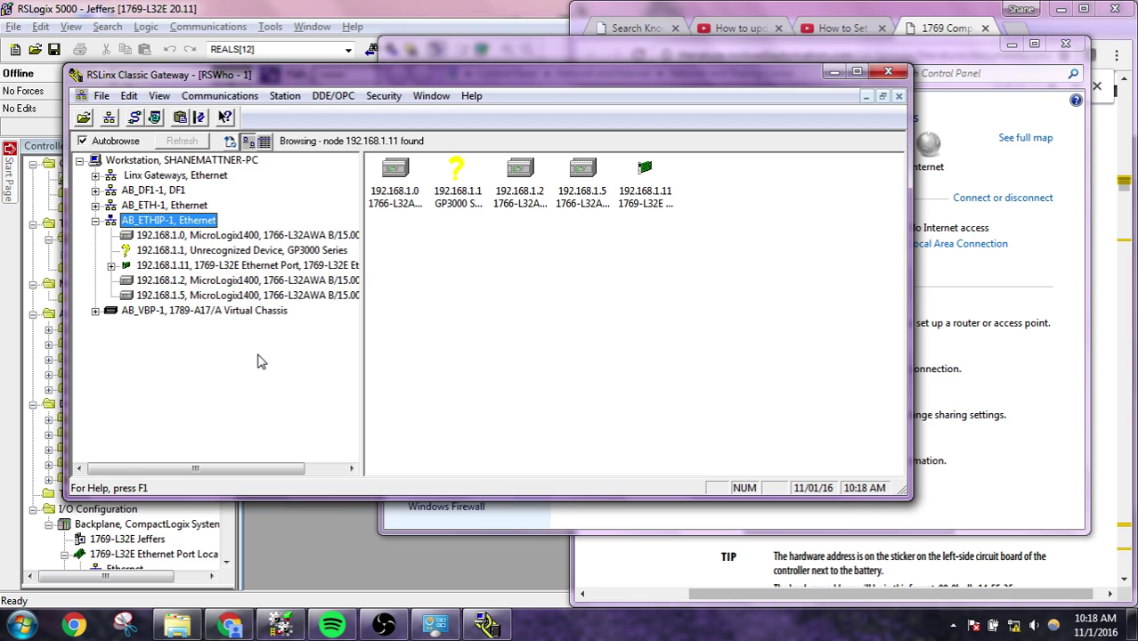
{"action": "left_click", "coordinate": [265, 267]}
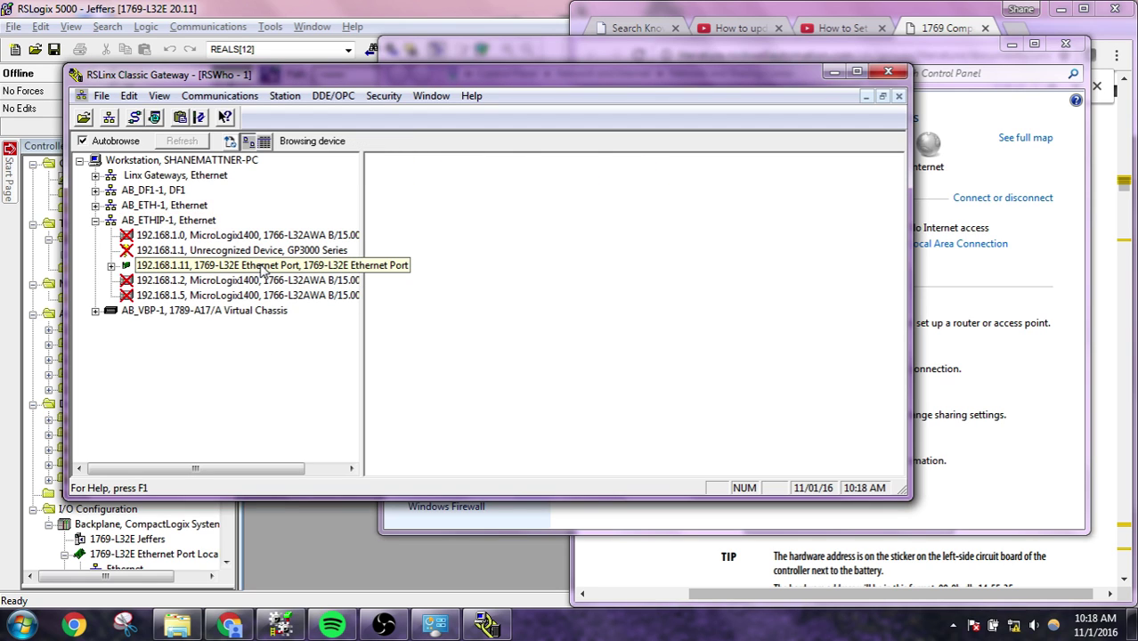
Step: Open Module Configuration for the 192.168.1.11 controller, dismissing the driver configuration unchanged
{"action": "right_click", "coordinate": [226, 265]}
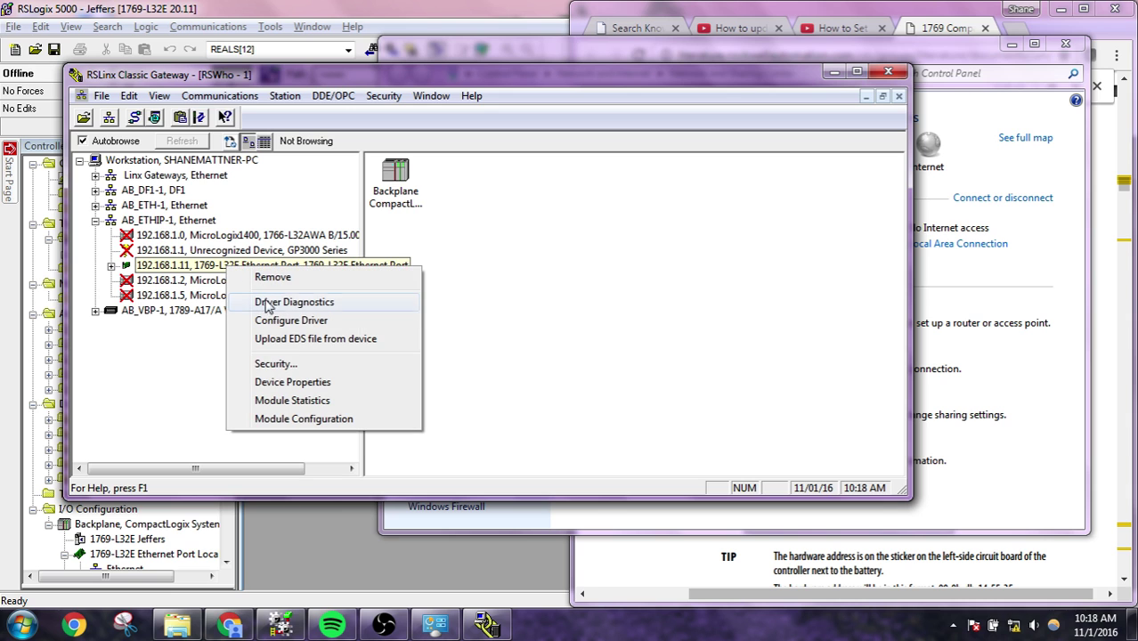
{"action": "left_click", "coordinate": [309, 328]}
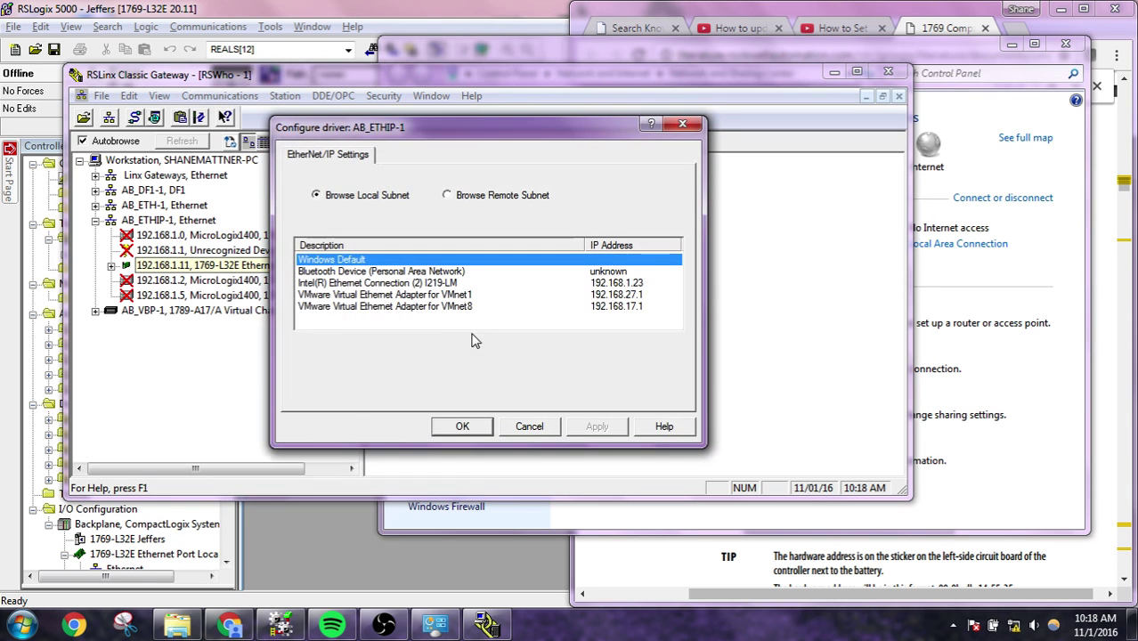
{"action": "left_click", "coordinate": [526, 425]}
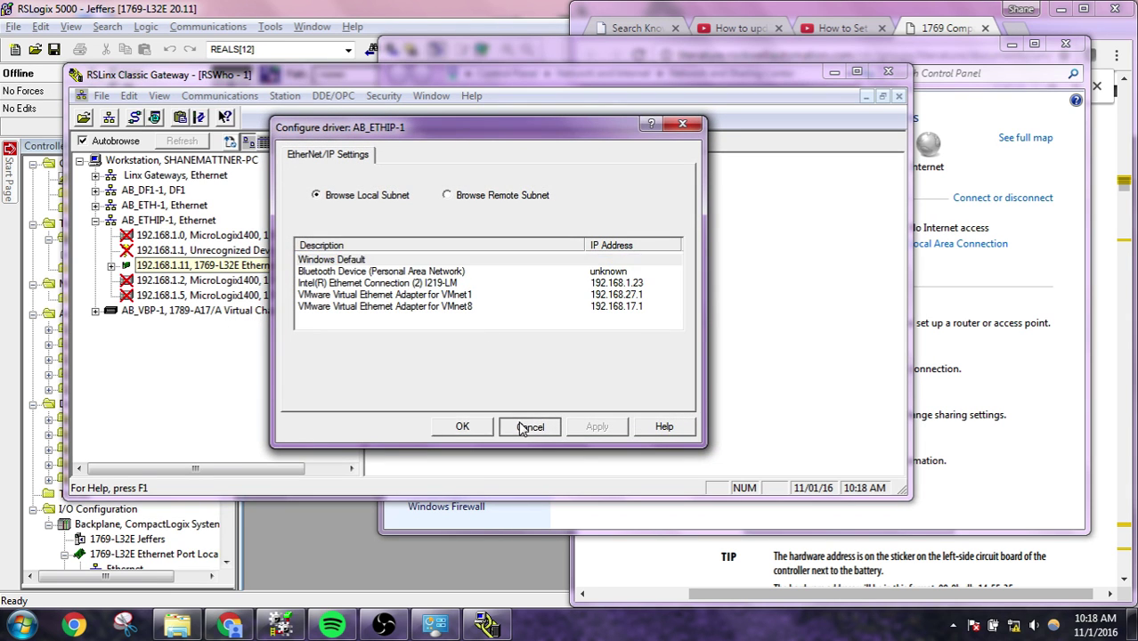
{"action": "right_click", "coordinate": [205, 269]}
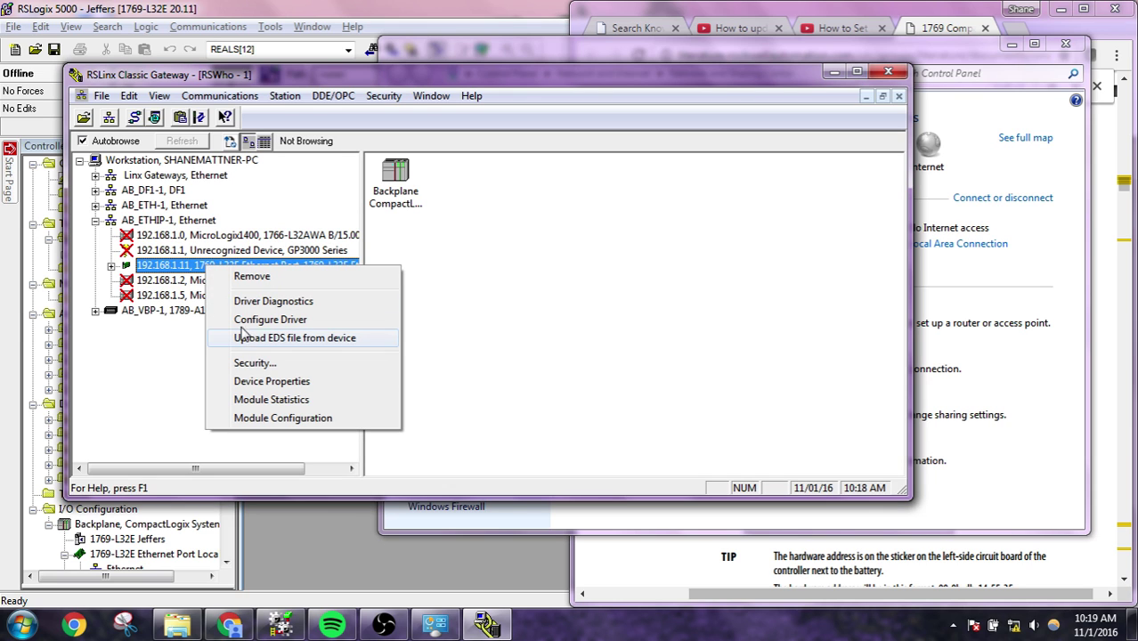
{"action": "left_click", "coordinate": [291, 419]}
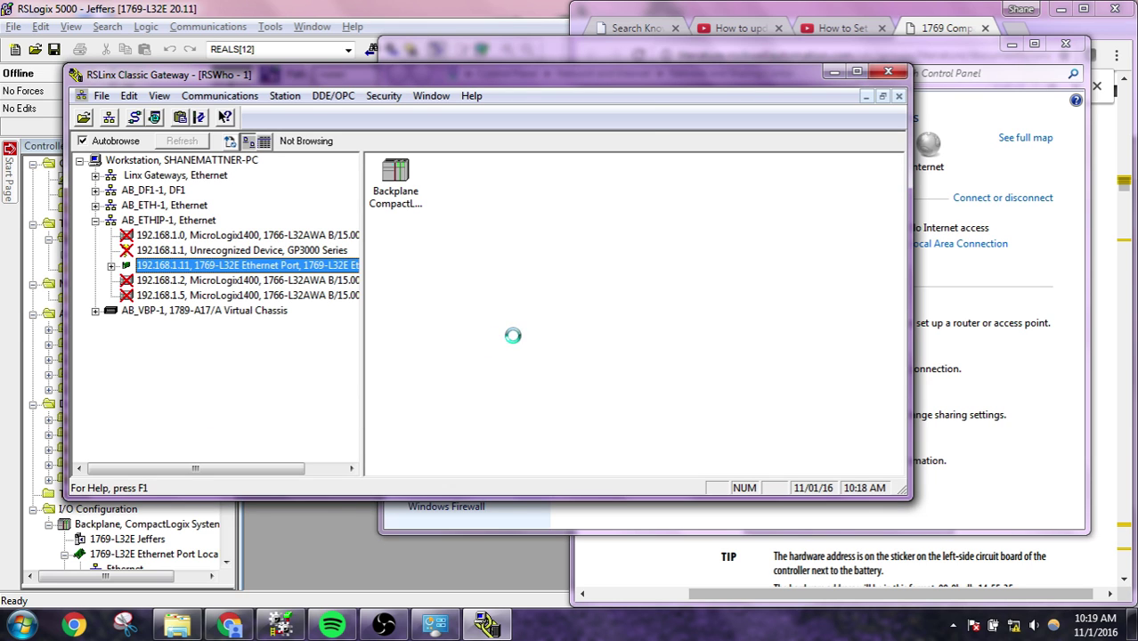
{"action": "left_click", "coordinate": [413, 111]}
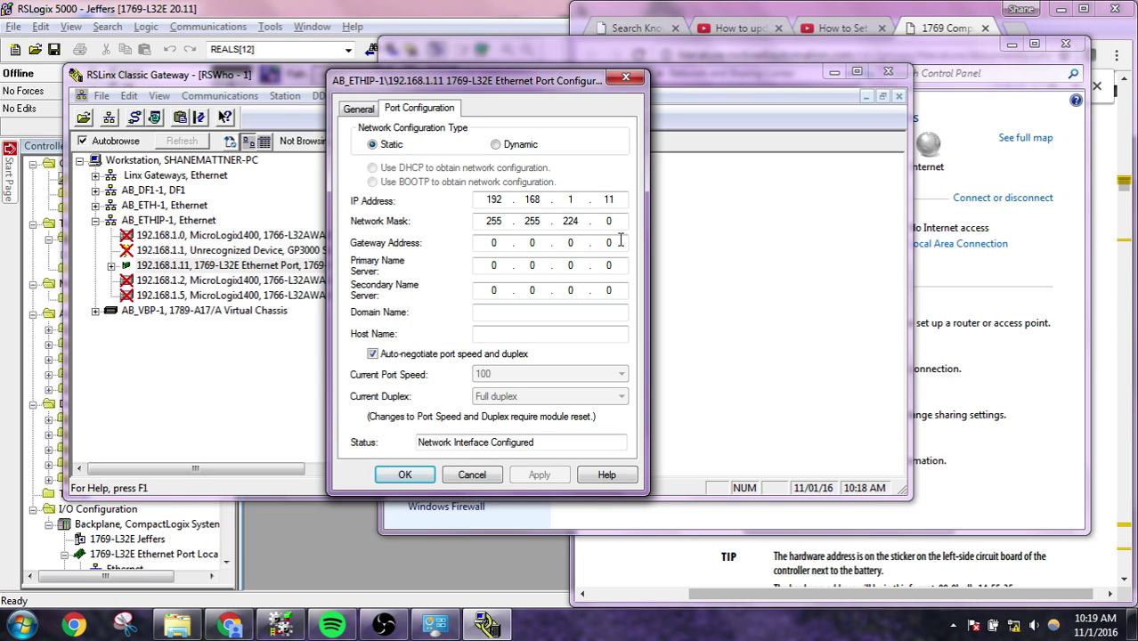
{"action": "left_click", "coordinate": [474, 476]}
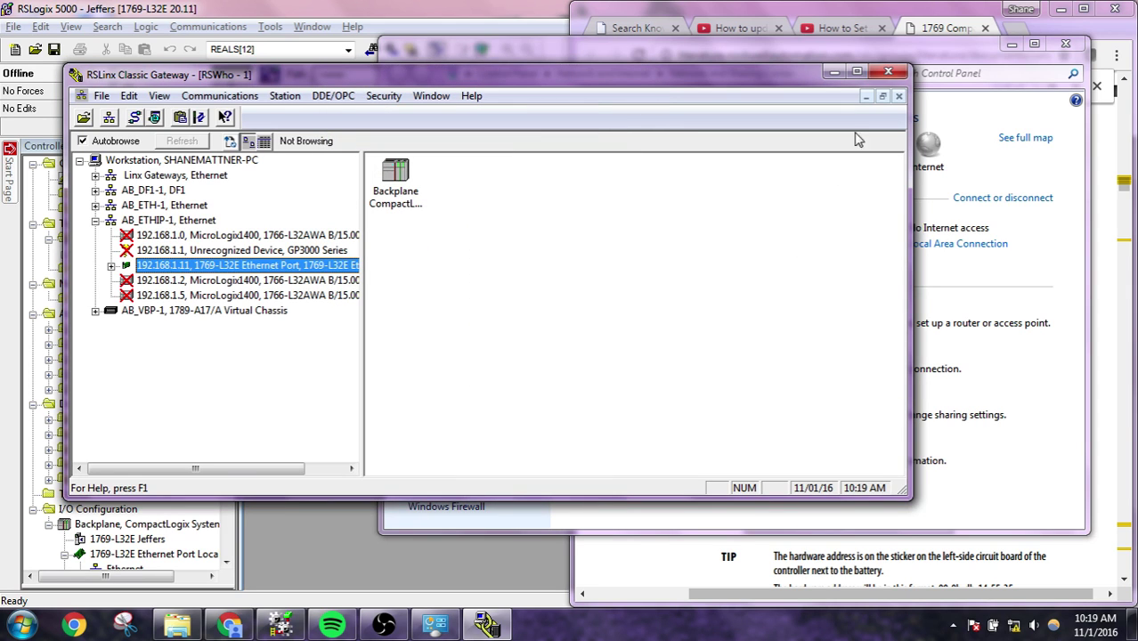